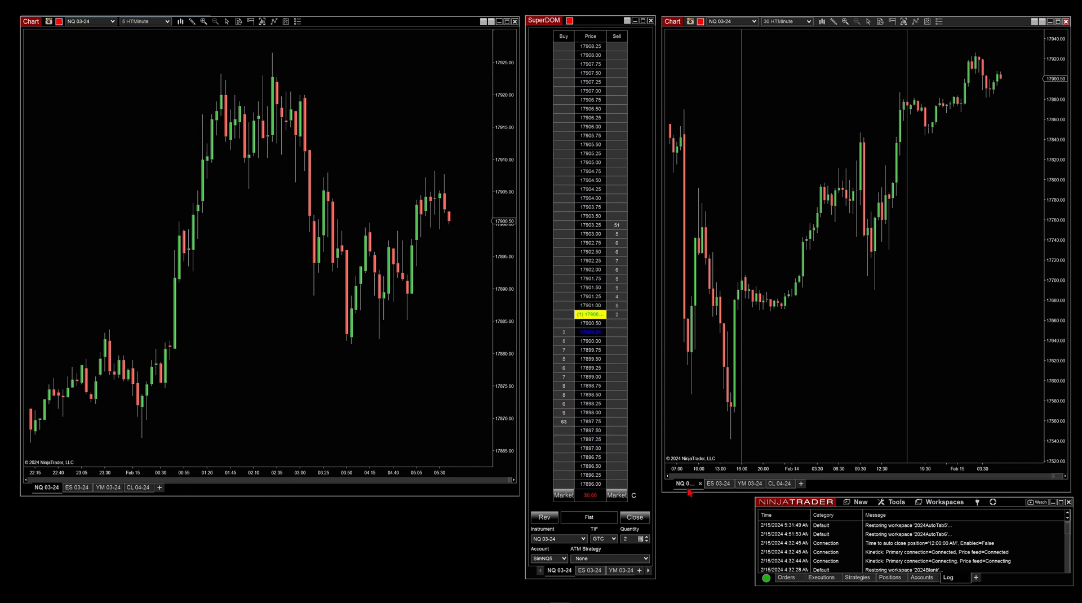
# Switch both color-linked charts and the SuperDOM from NQ 03-24 to ES 03-24 from the left chart's tab
pyautogui.click(74, 488)
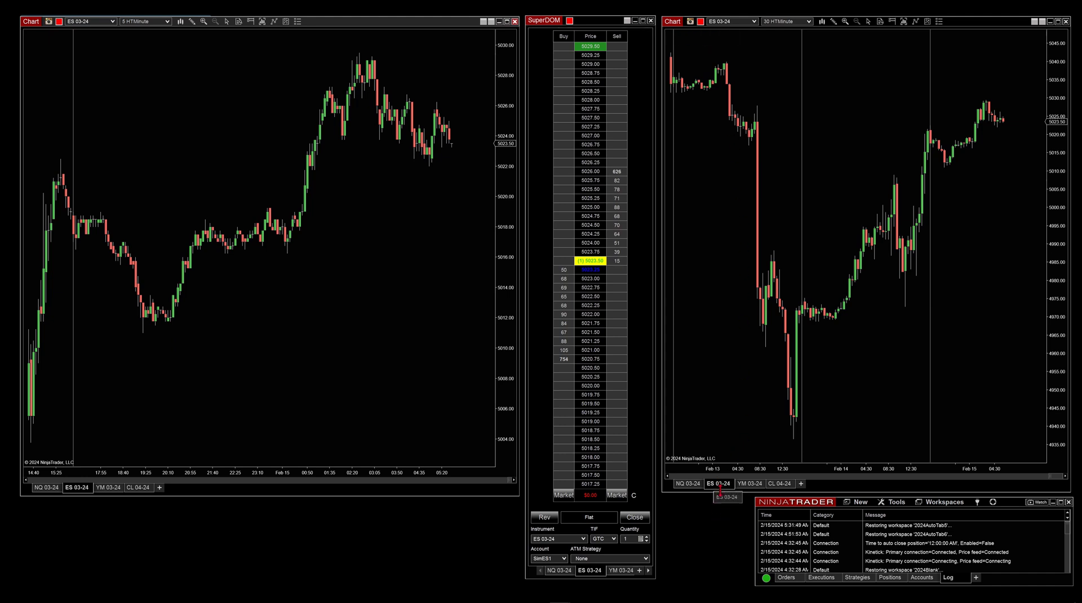
pyautogui.click(700, 22)
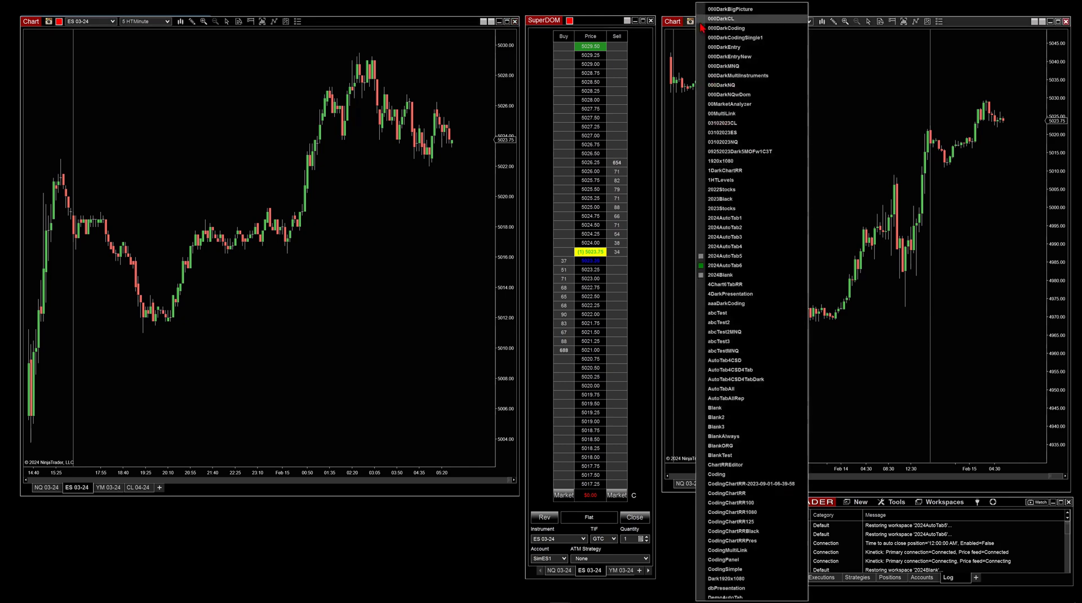
pyautogui.click(735, 257)
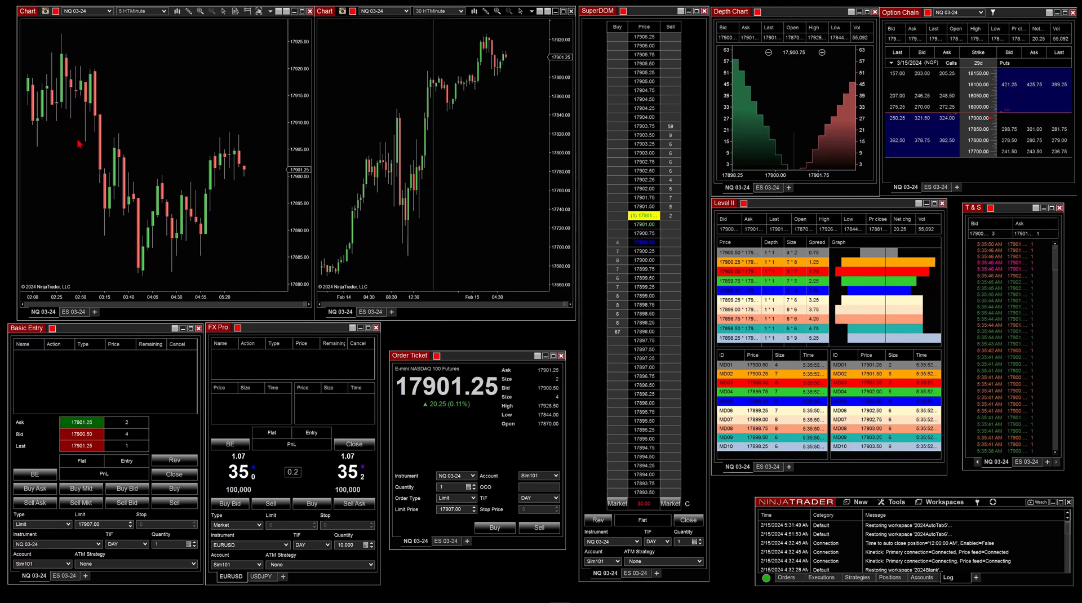
pyautogui.click(56, 11)
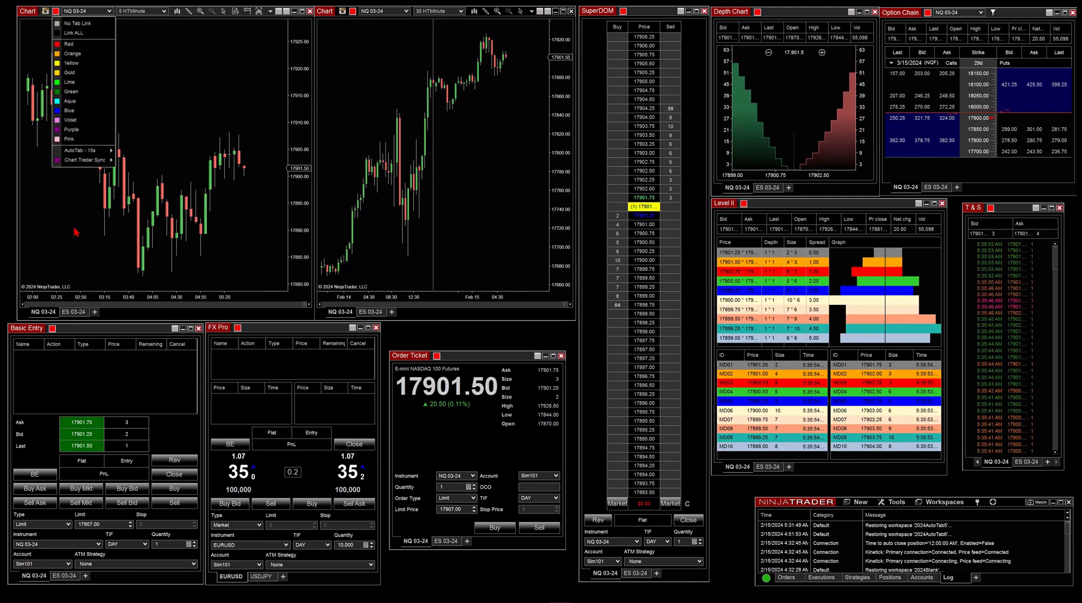
pyautogui.click(52, 328)
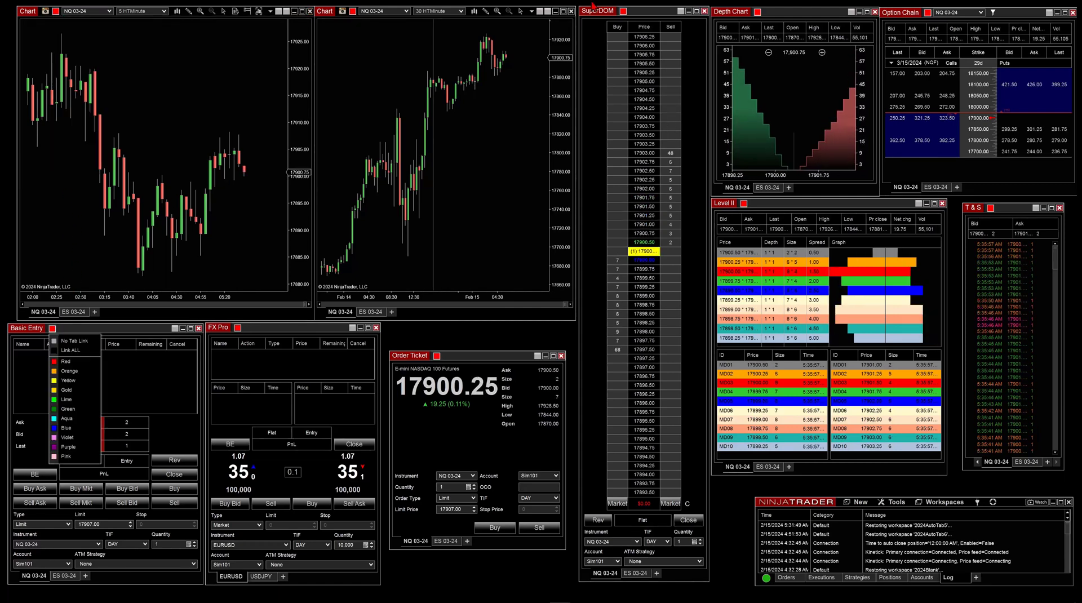
pyautogui.click(353, 13)
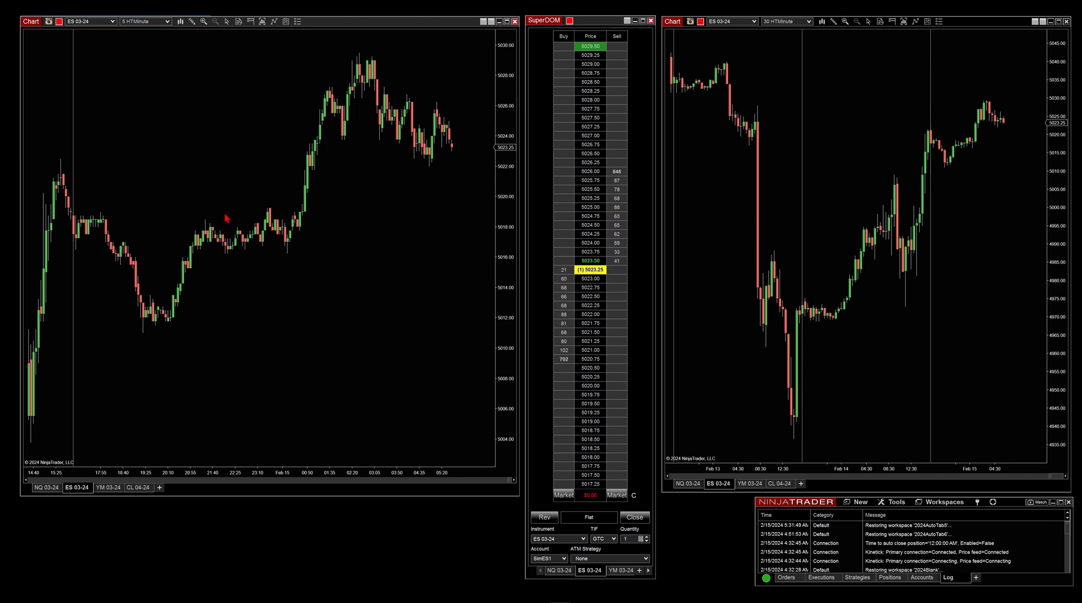
# Move the linked windows to CL 04-24, check the Chart Trader display options, then return to NQ 03-24
pyautogui.click(137, 487)
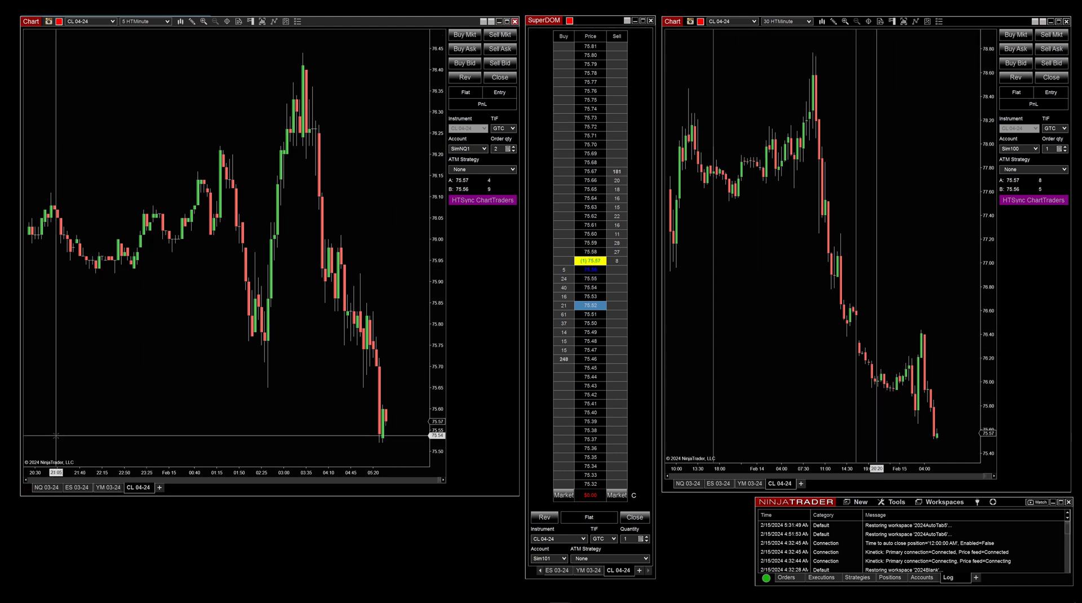
pyautogui.click(251, 21)
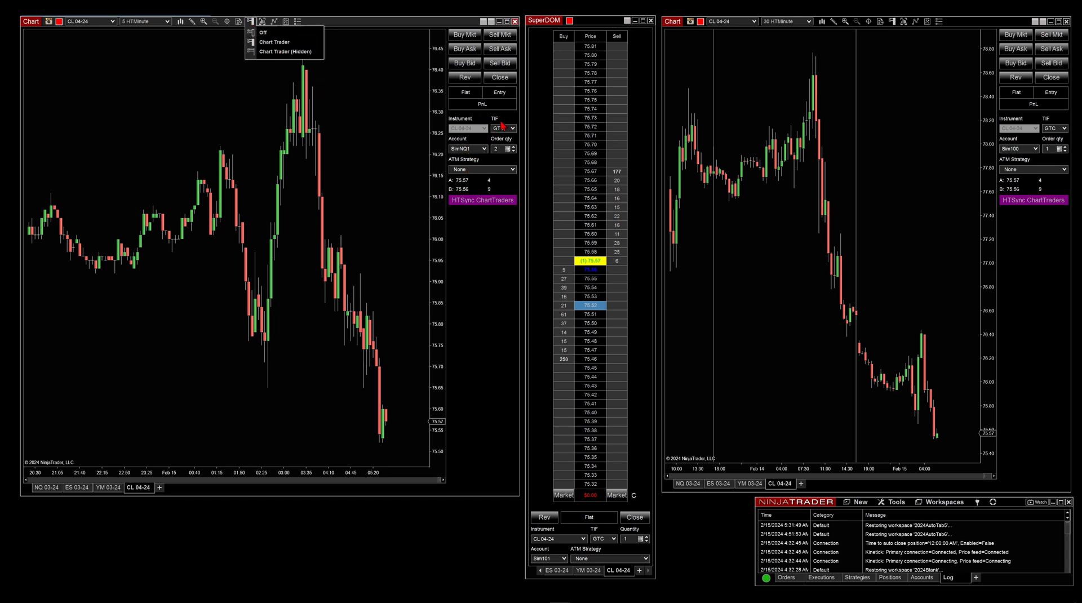
pyautogui.click(499, 142)
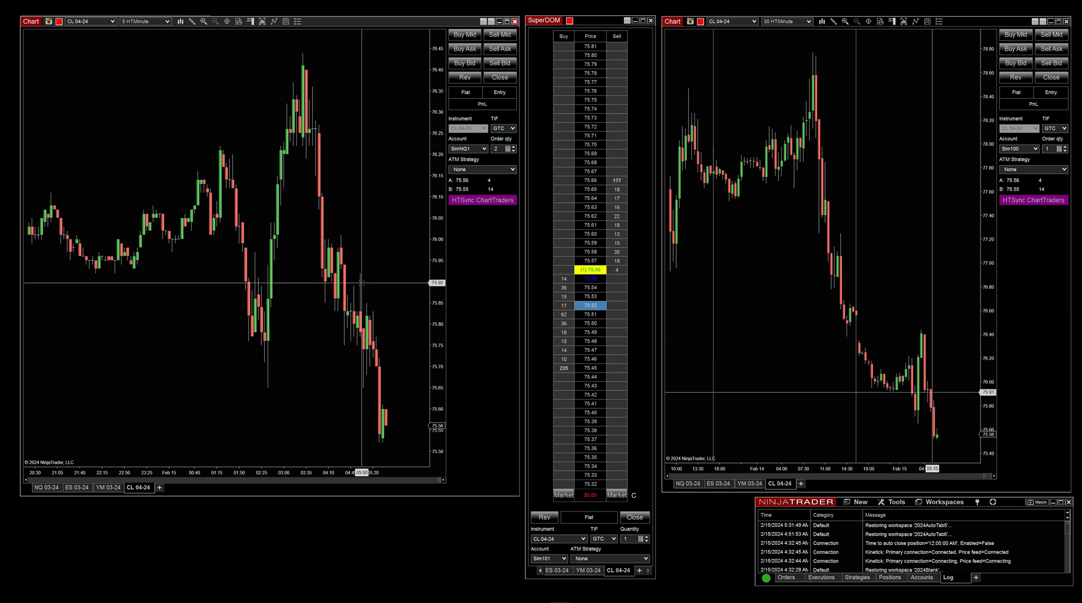
pyautogui.click(43, 488)
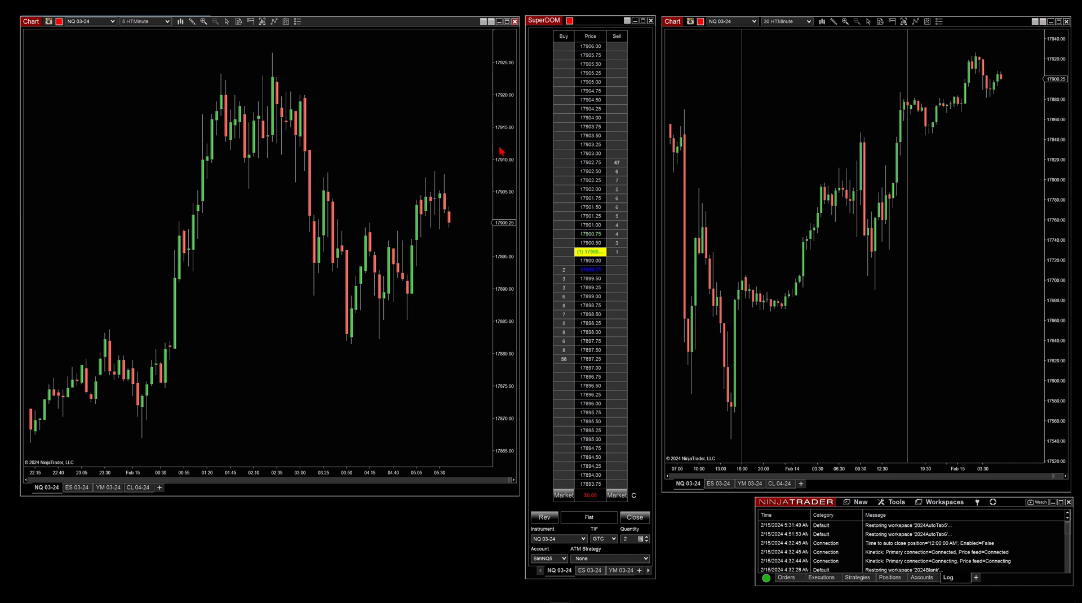
# Turn on Chart Trader for the NQ chart, toggling the linked windows to CL 04-24 and back
pyautogui.click(251, 21)
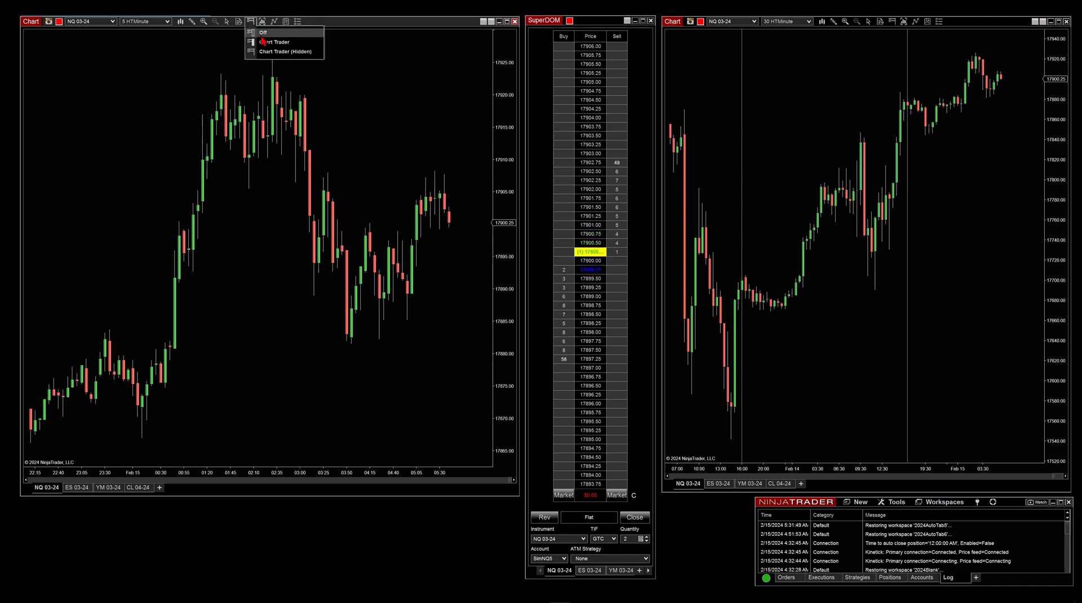
pyautogui.click(266, 45)
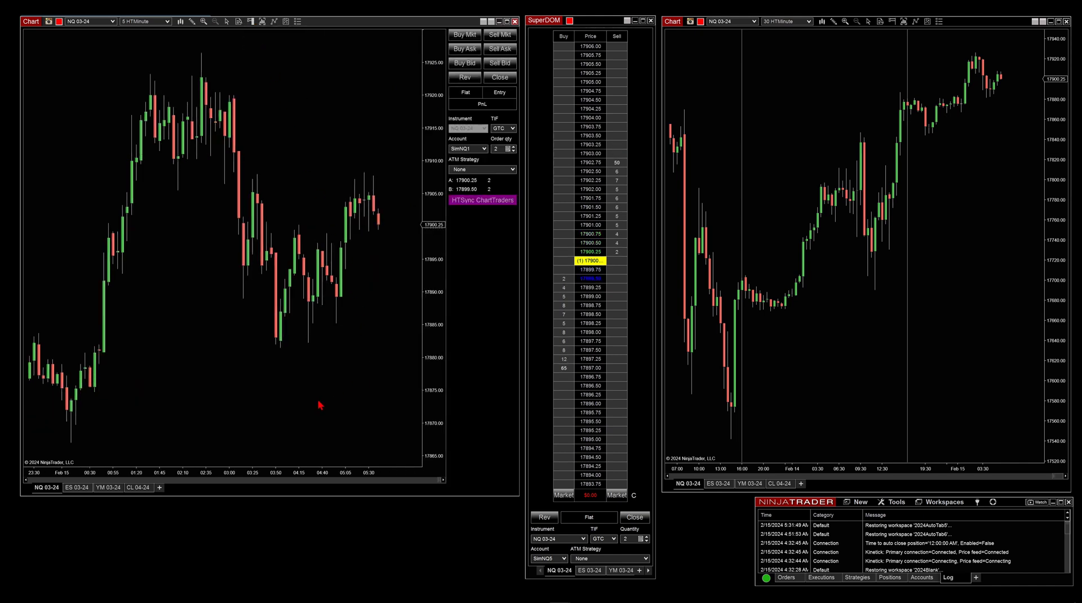
pyautogui.click(129, 489)
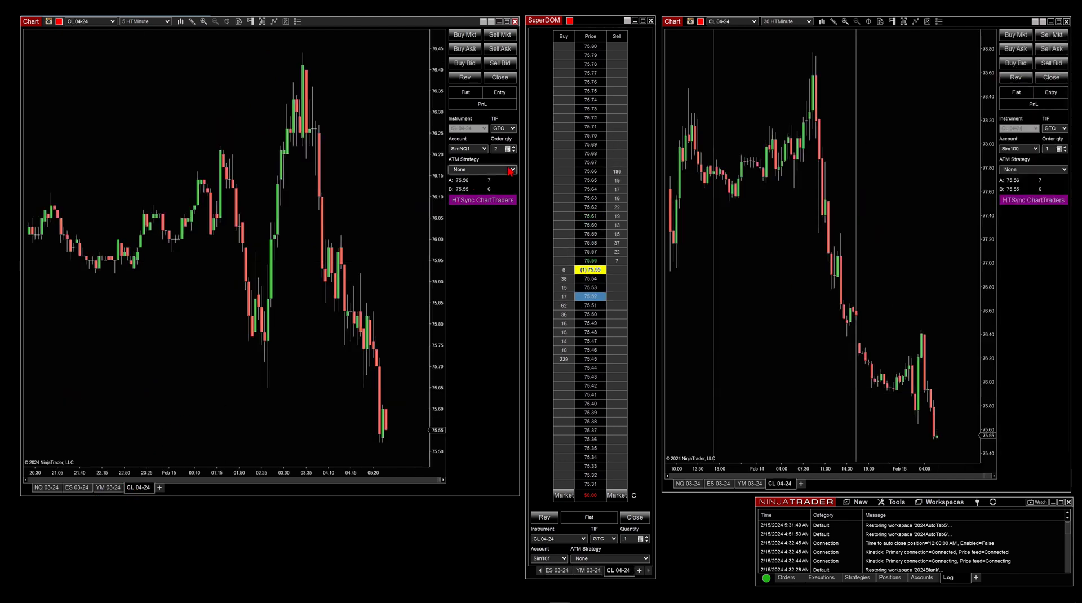
pyautogui.click(47, 488)
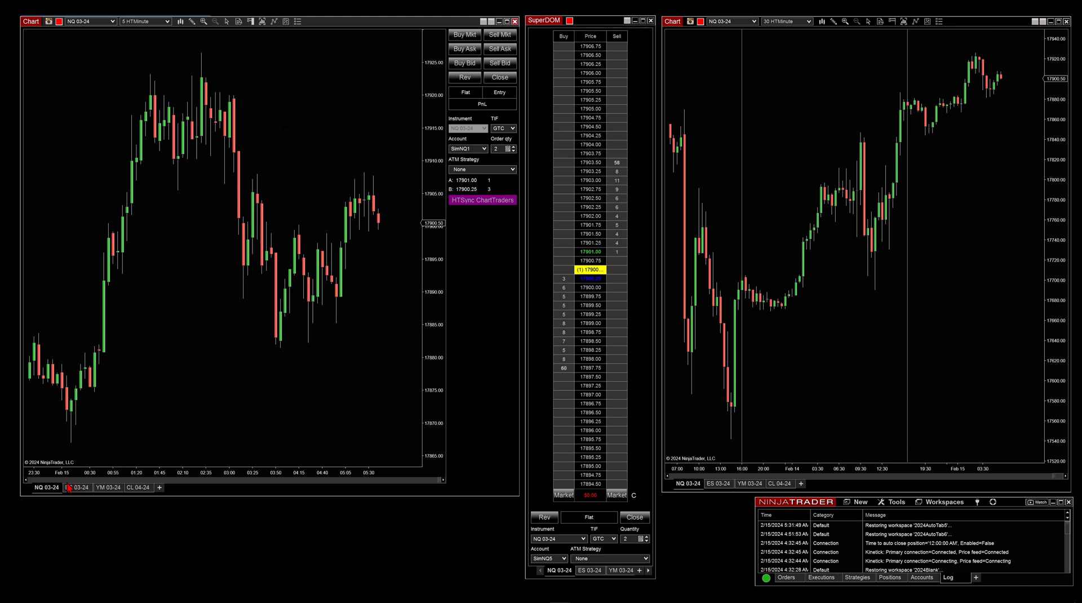
pyautogui.click(484, 148)
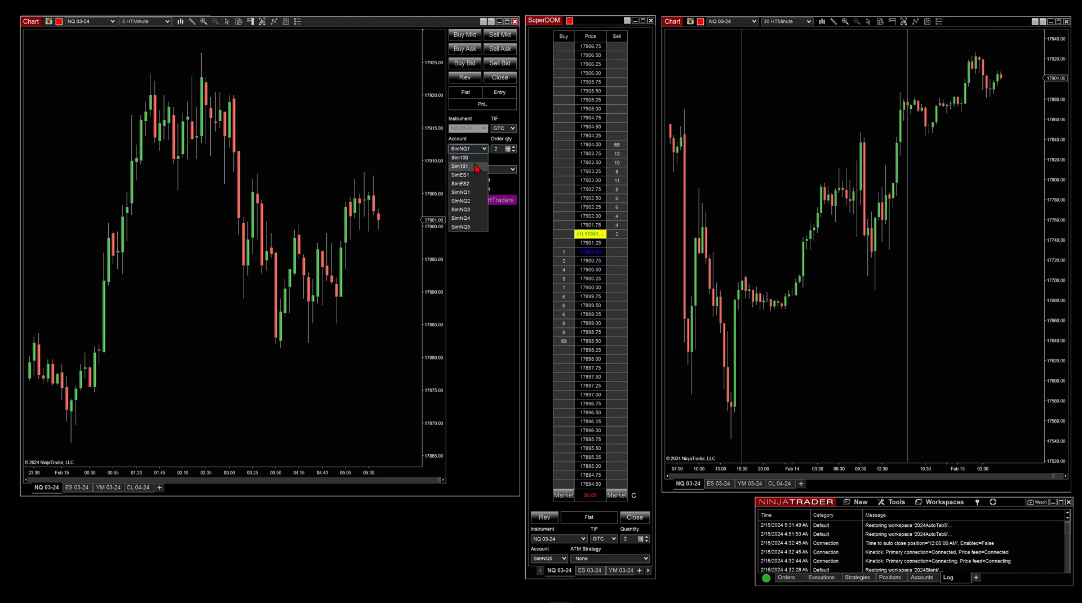
pyautogui.click(474, 166)
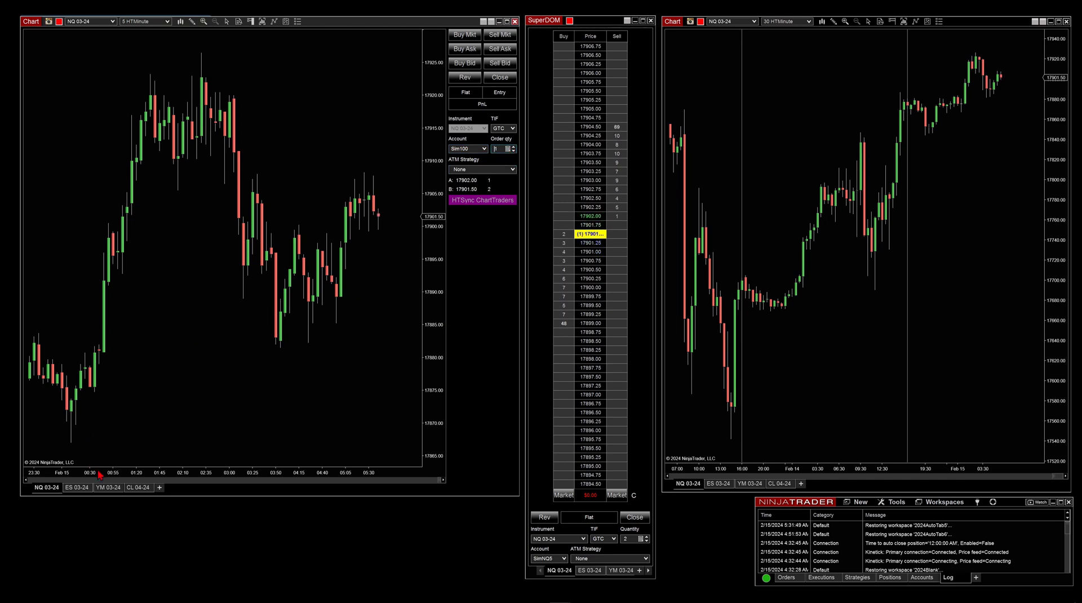
pyautogui.click(138, 488)
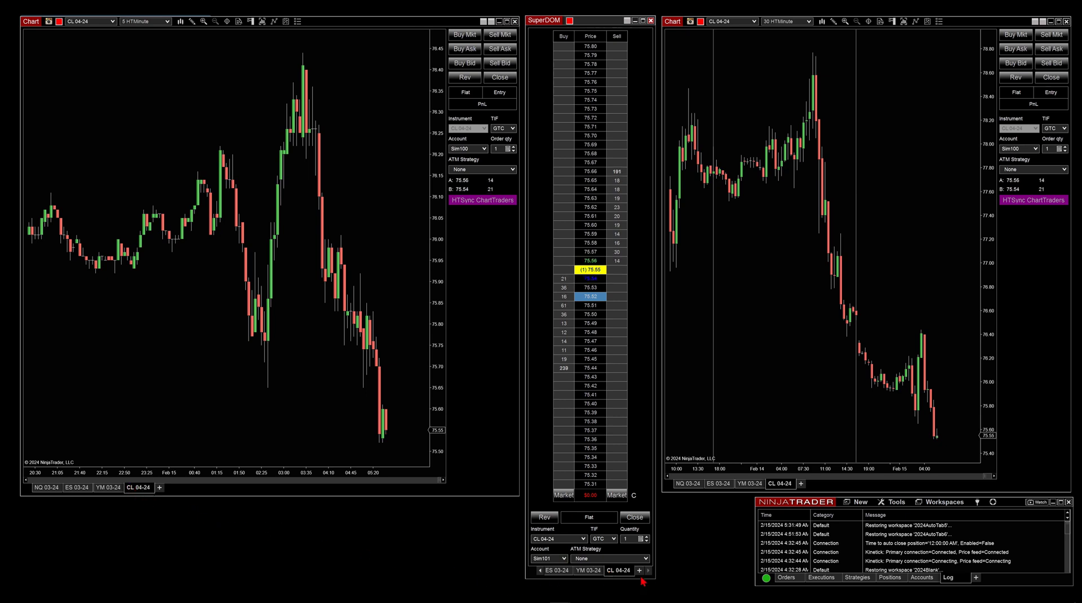
# Switch the SuperDOM to another simulation account and put the linked windows on NQ 03-24
pyautogui.click(559, 561)
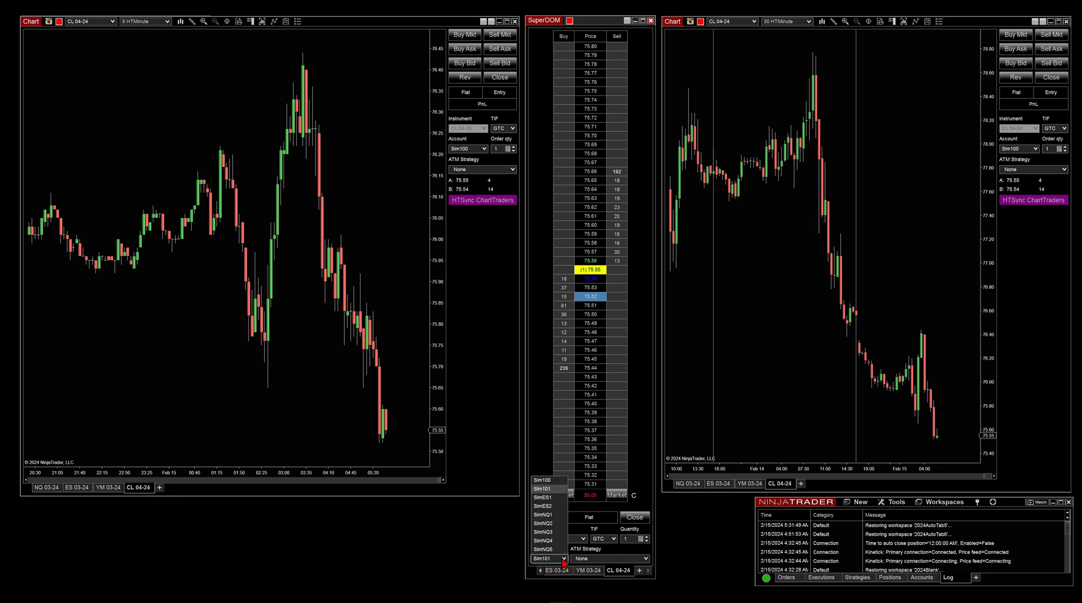
pyautogui.click(555, 482)
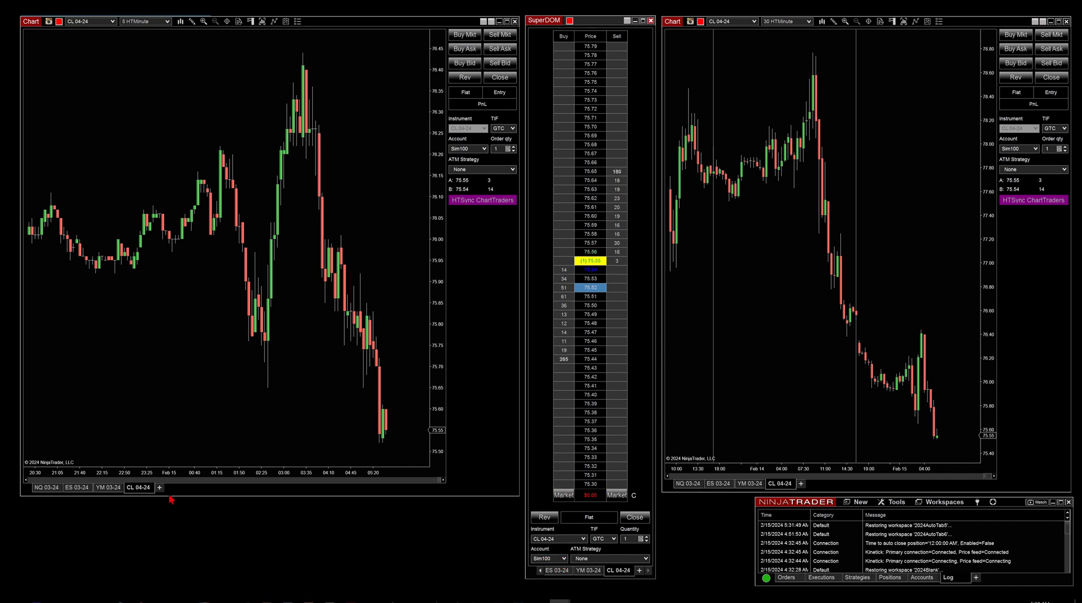
pyautogui.click(44, 489)
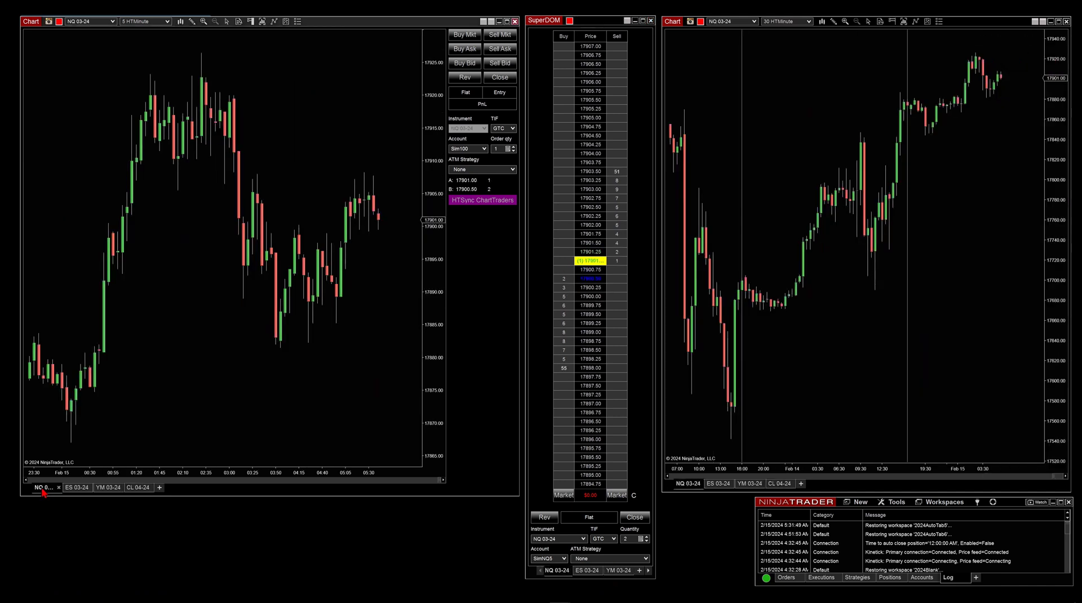
# Change the SuperDOM account again, then flip the linked windows to CL 04-24 and back to NQ 03-24
pyautogui.click(553, 559)
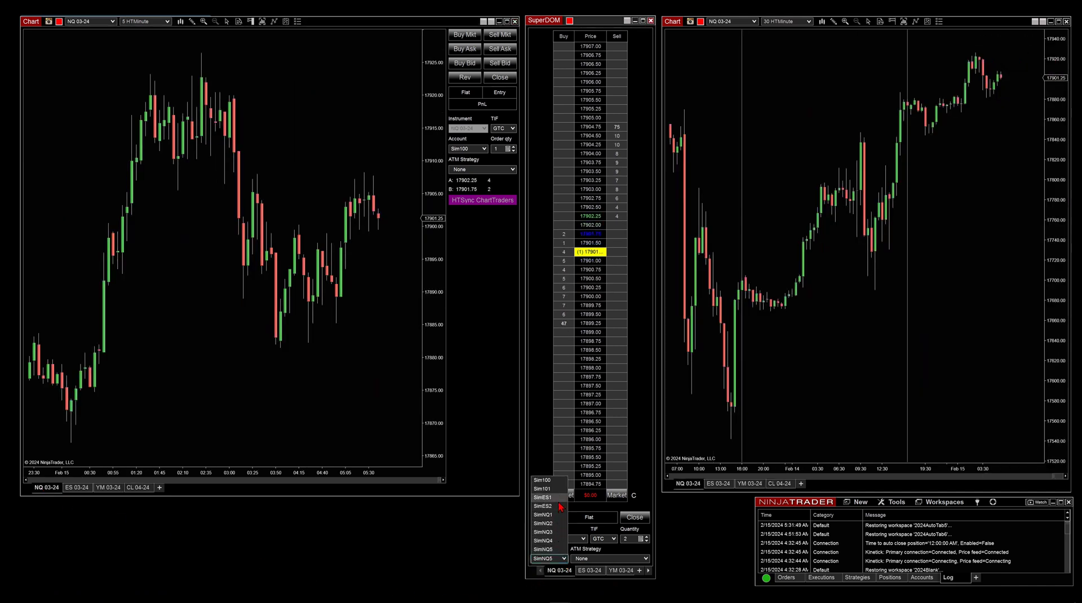
pyautogui.click(555, 515)
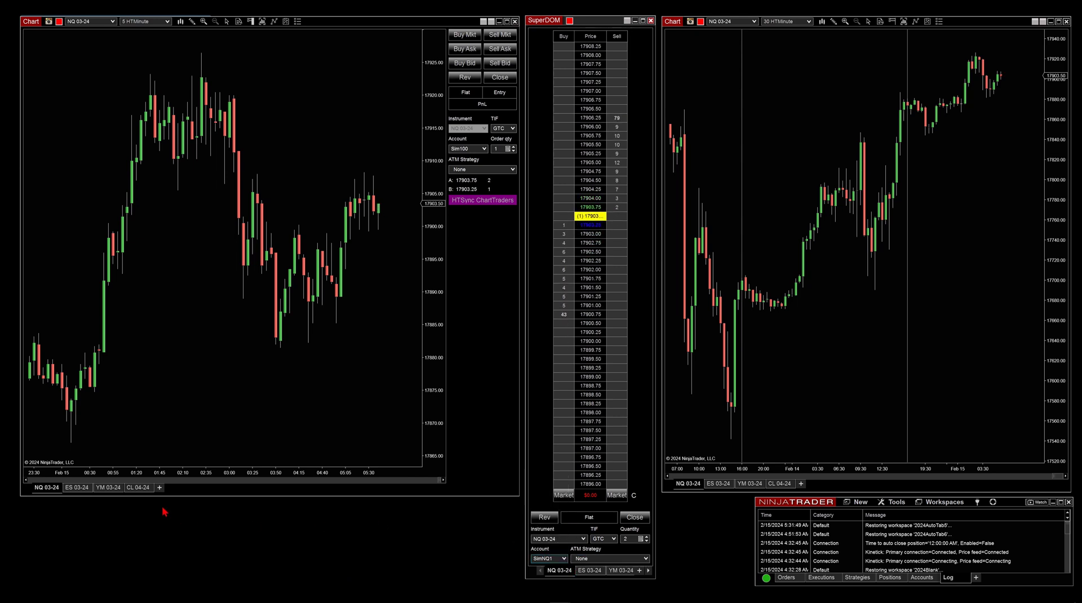
pyautogui.click(137, 490)
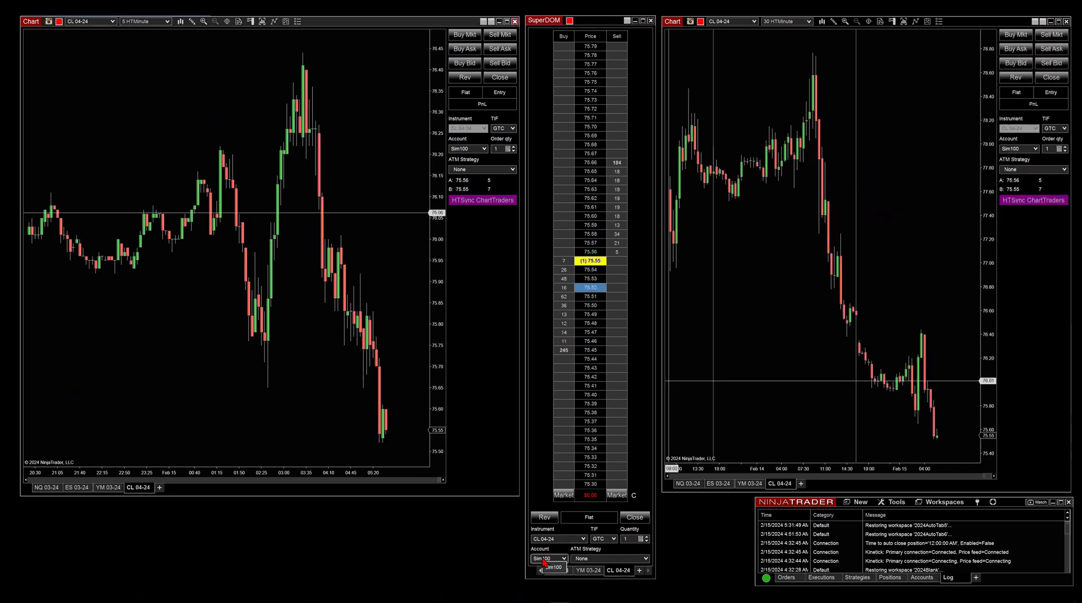
pyautogui.click(44, 488)
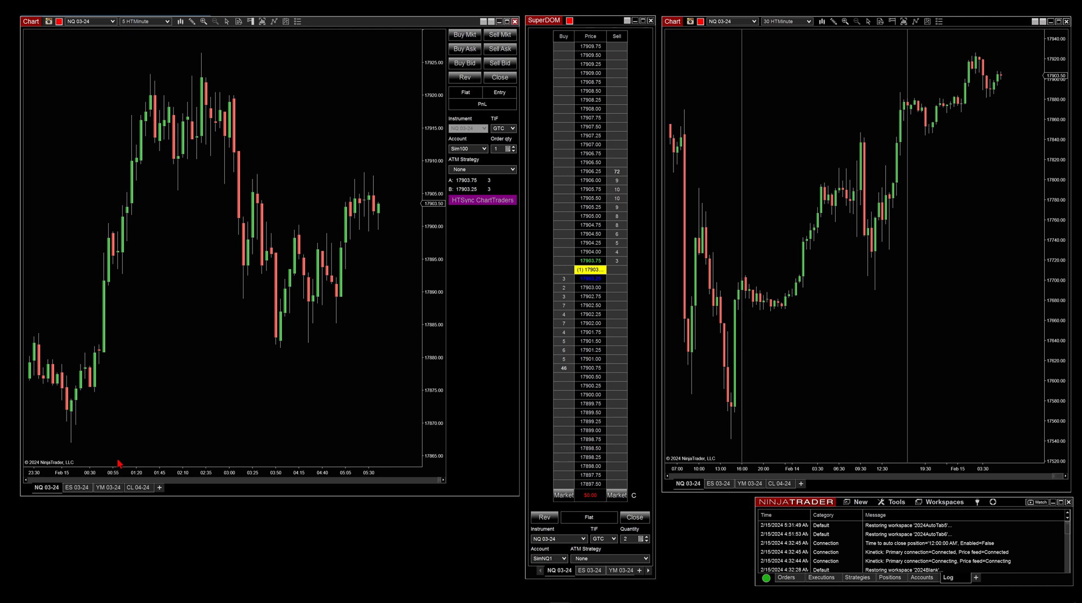
# Use the left chart's CL 04-24 tab so both charts and the SuperDOM follow to crude oil
pyautogui.click(139, 487)
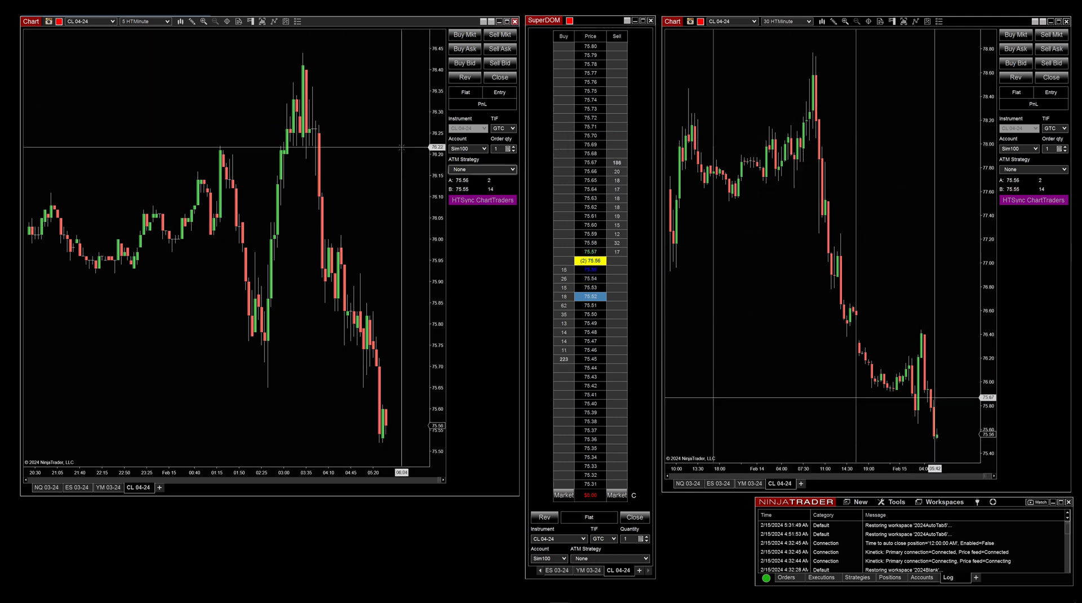
pyautogui.click(58, 23)
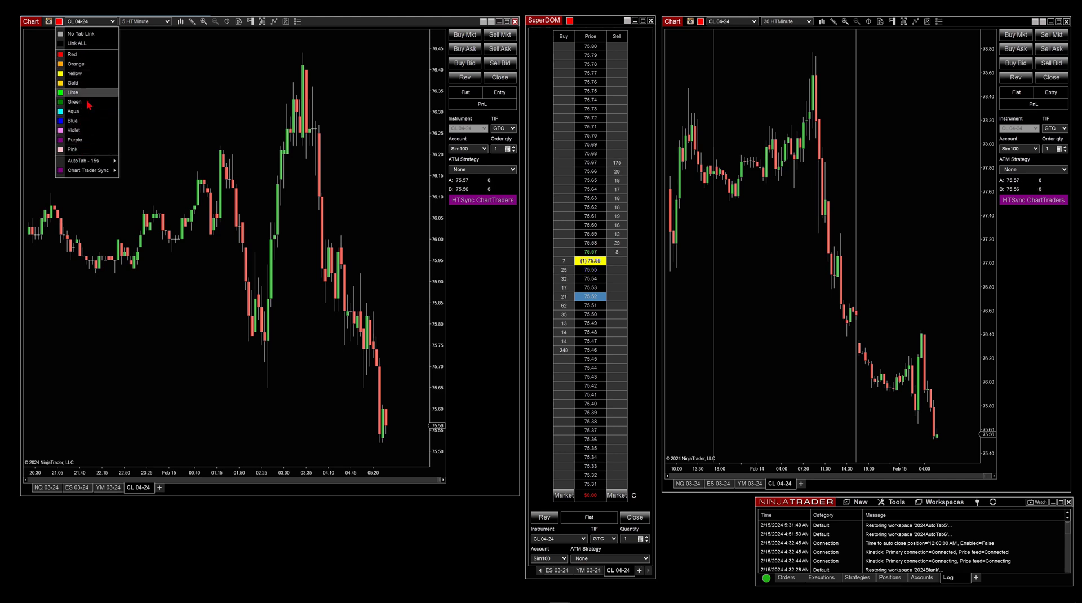
pyautogui.moveTo(73, 173)
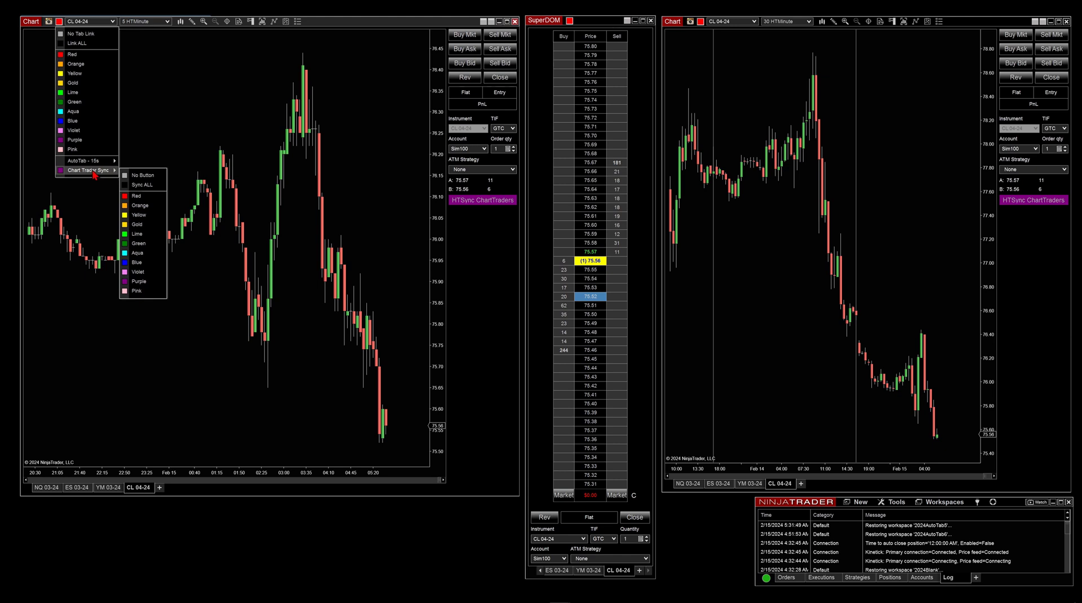
pyautogui.click(142, 178)
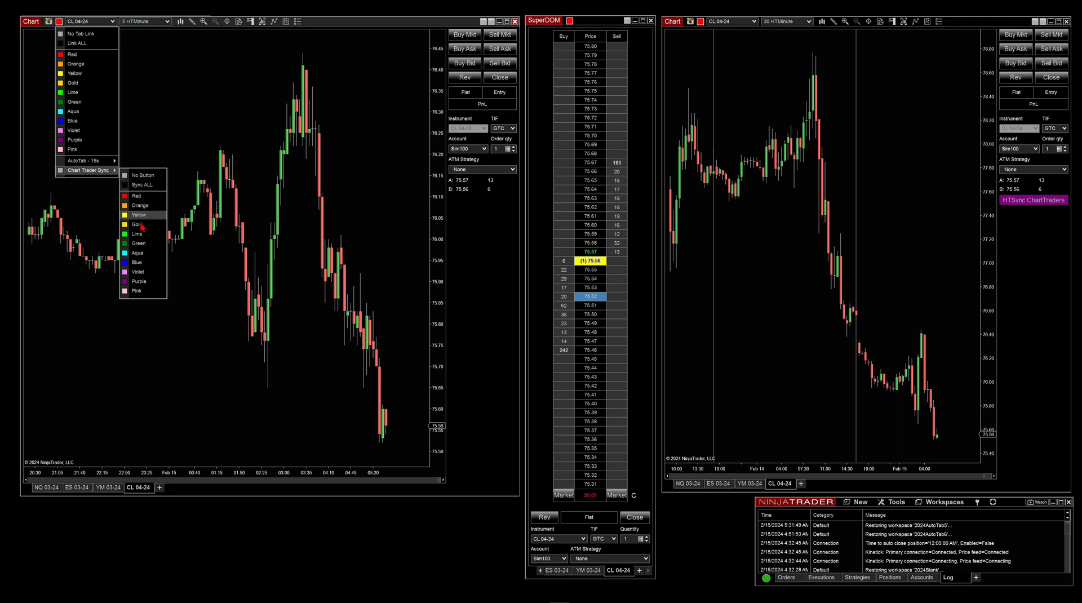
pyautogui.click(141, 281)
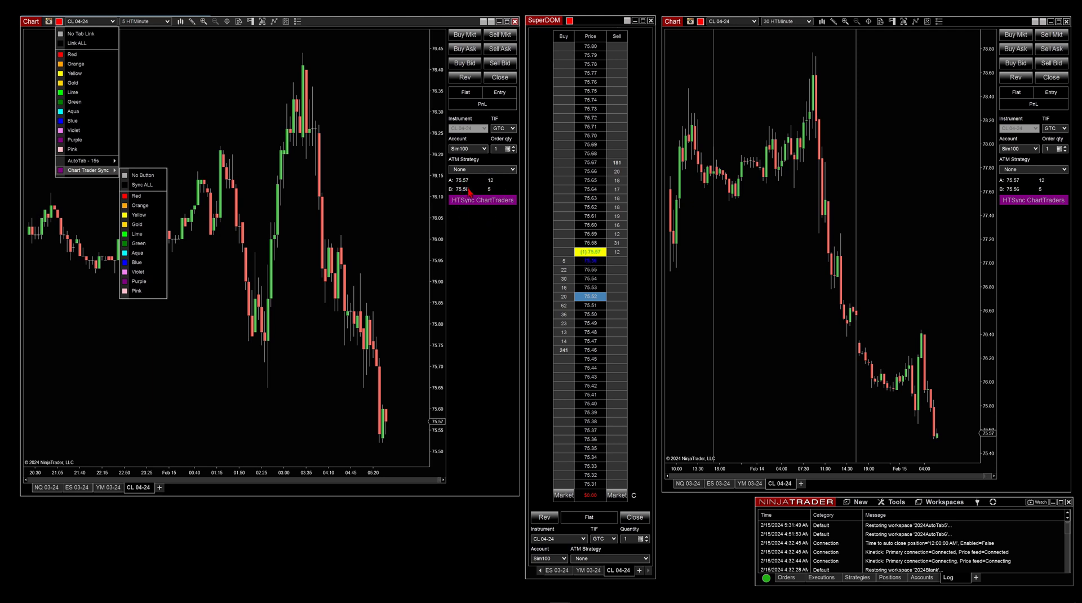
# Set the left chart's Chart Trader account to SimNQ1 for CL 04-24
pyautogui.click(486, 199)
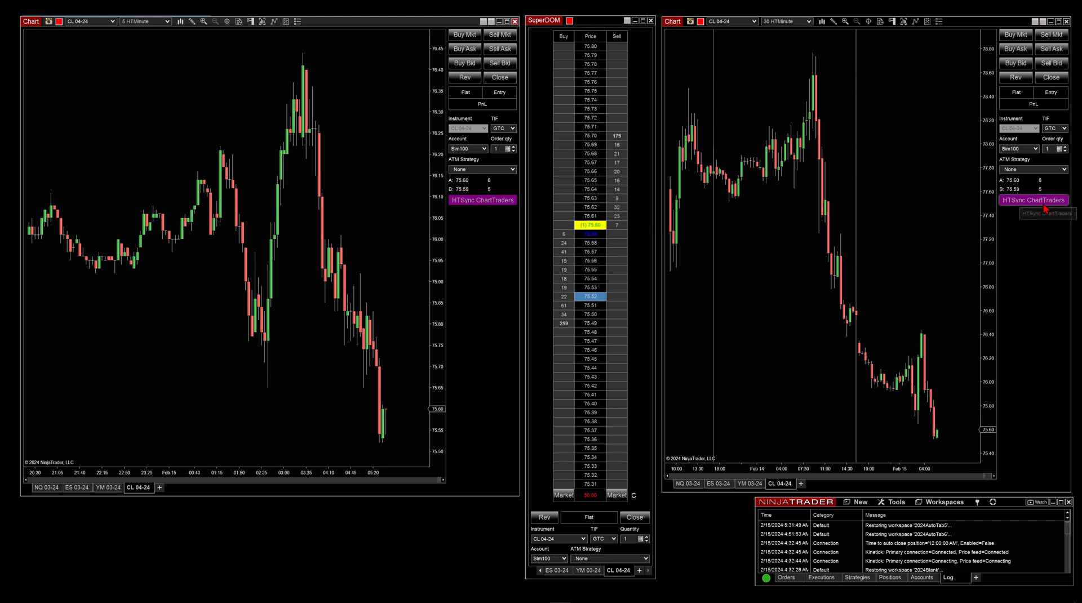
pyautogui.click(484, 150)
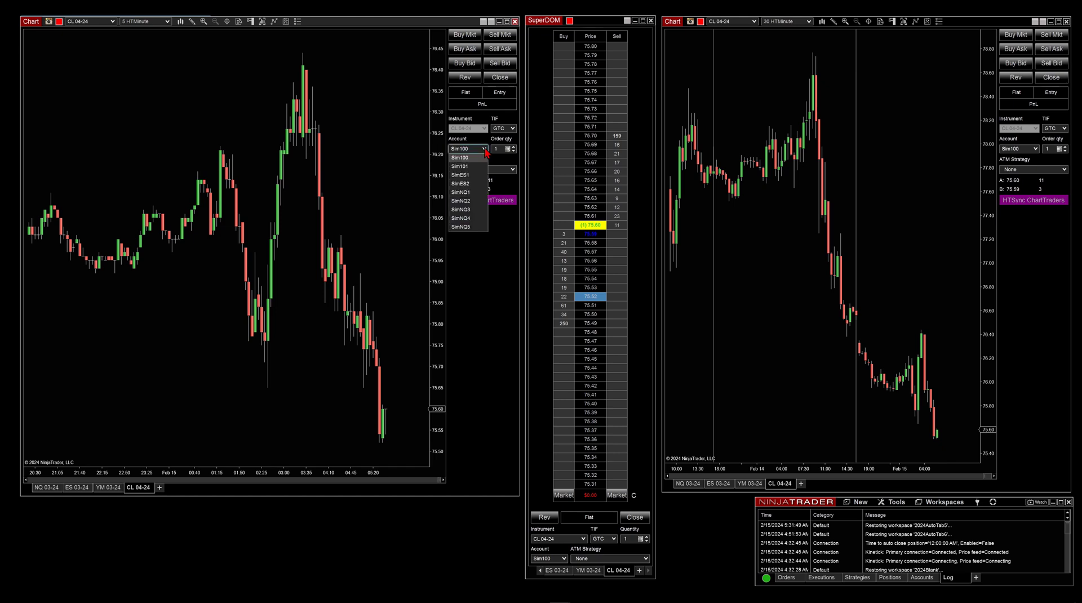
pyautogui.click(471, 192)
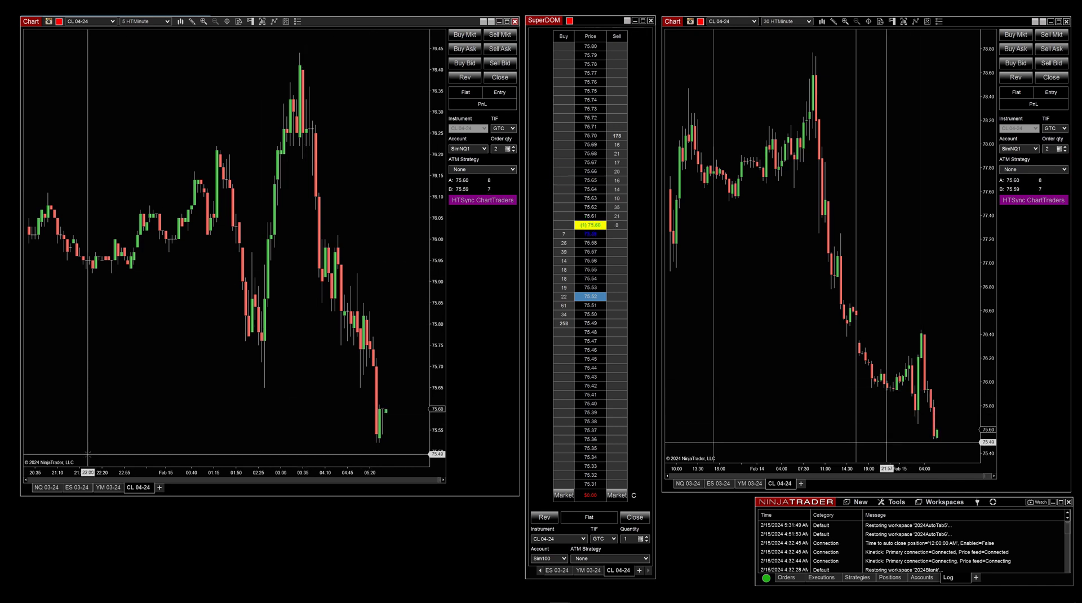
# Switch the linked windows to NQ 03-24 and set that chart's account to SimNQ5
pyautogui.click(42, 488)
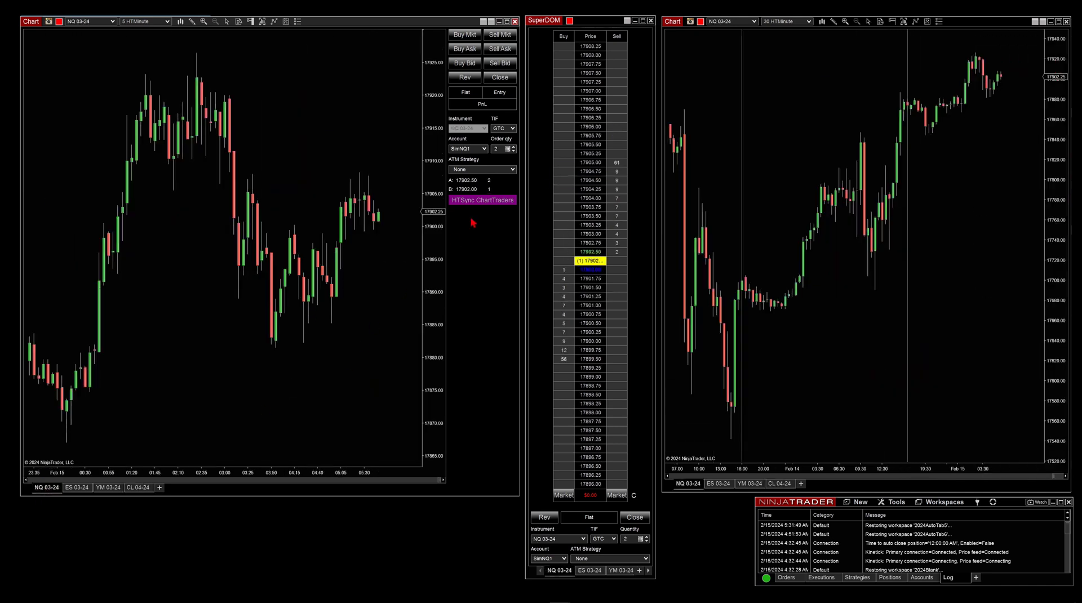
pyautogui.click(483, 149)
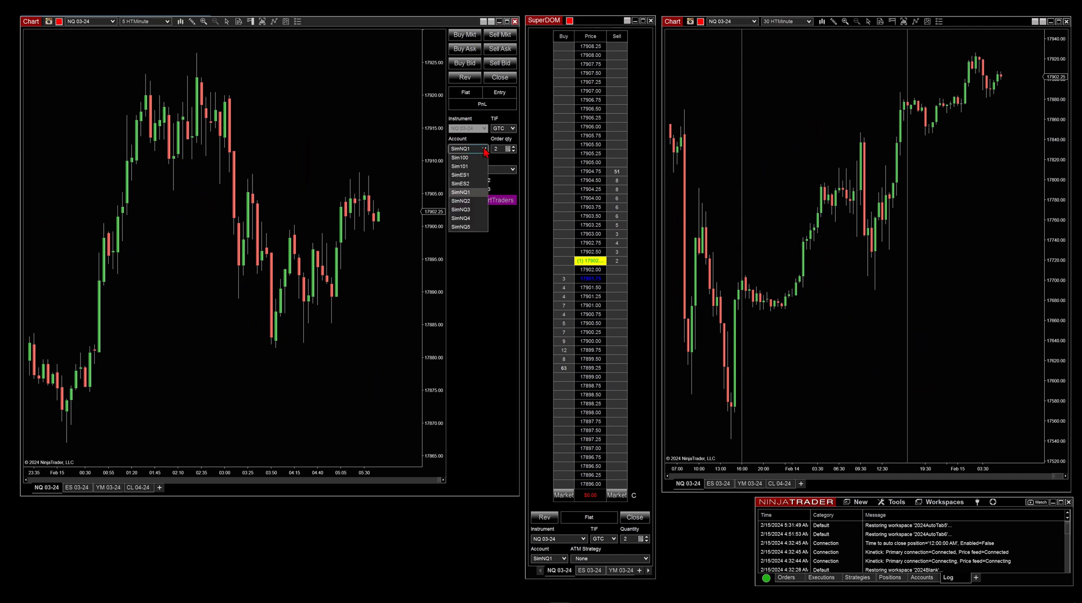
pyautogui.click(461, 228)
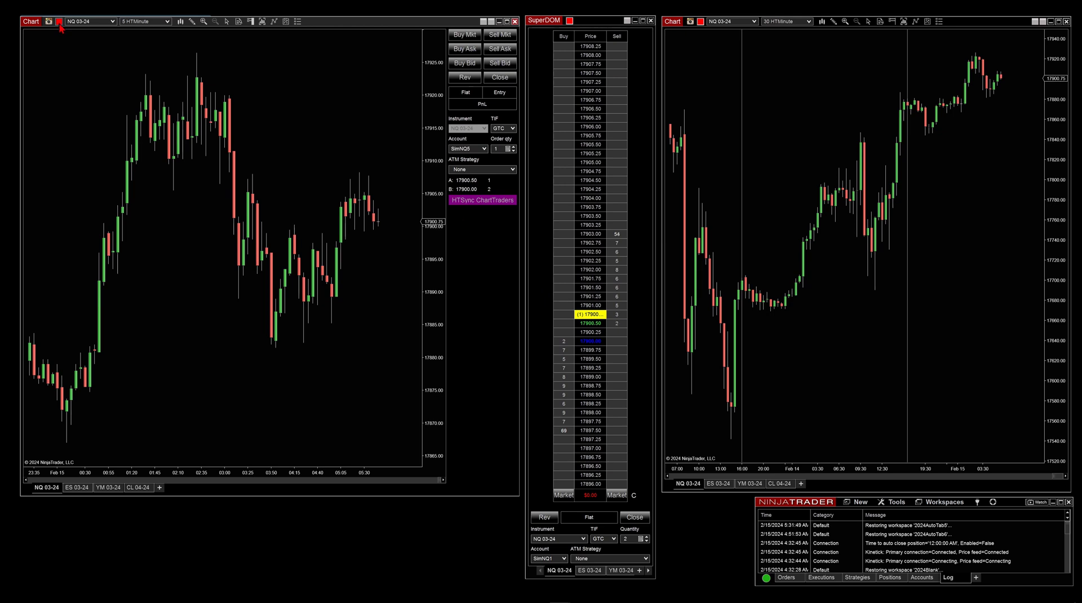
pyautogui.click(59, 22)
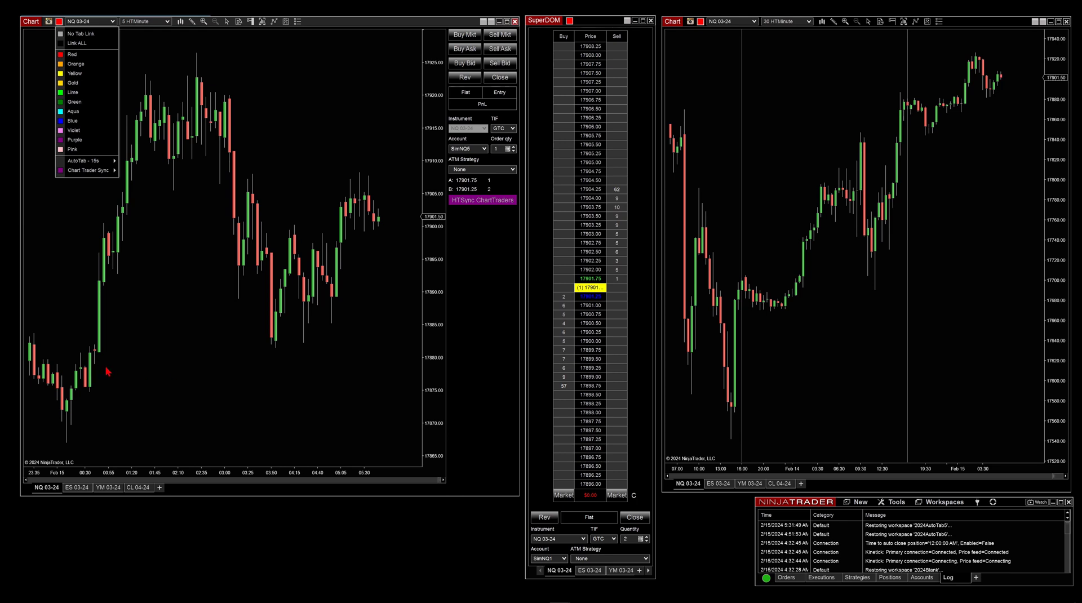
# Close the link colour menu and move the linked windows to CL 04-24
pyautogui.click(216, 382)
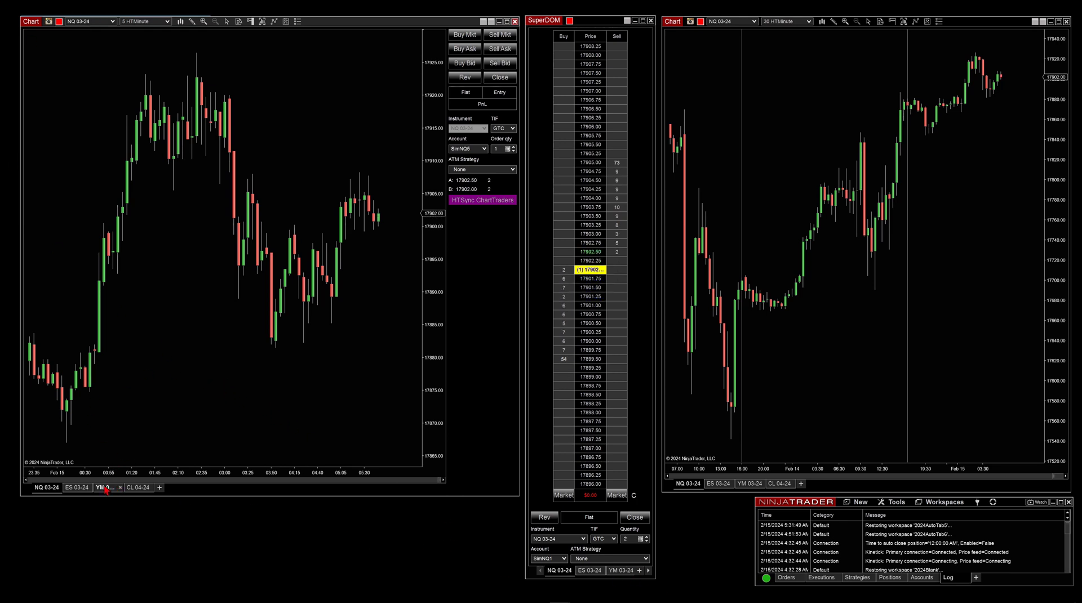
pyautogui.click(138, 489)
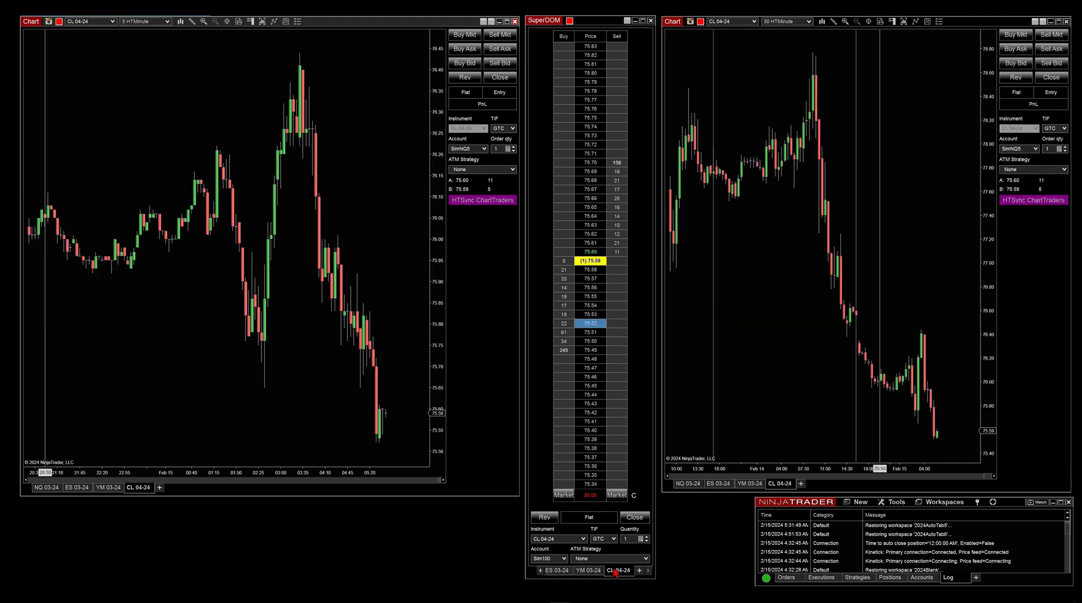
pyautogui.click(539, 571)
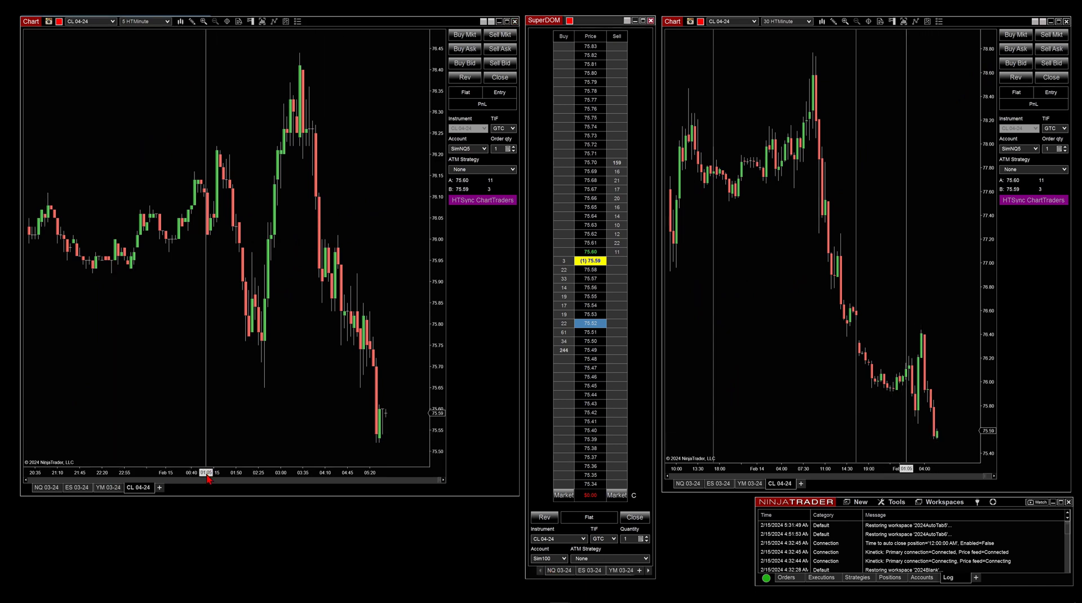
# Step the SuperDOM through NQ, ES and YM 03-24, then pick NQ and ES 03-24 on the right chart
pyautogui.click(555, 571)
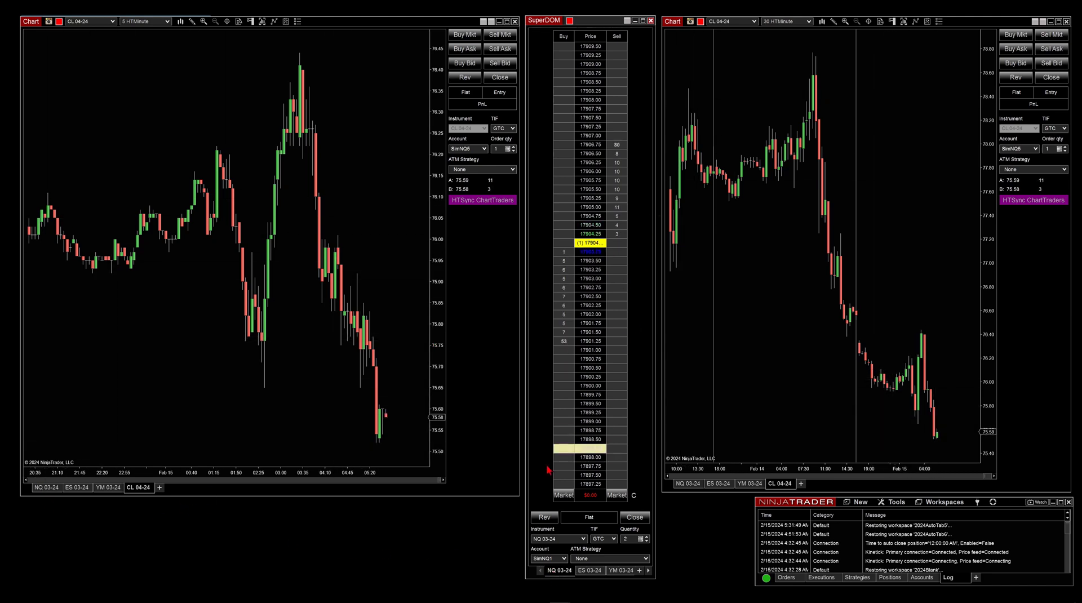
pyautogui.click(589, 571)
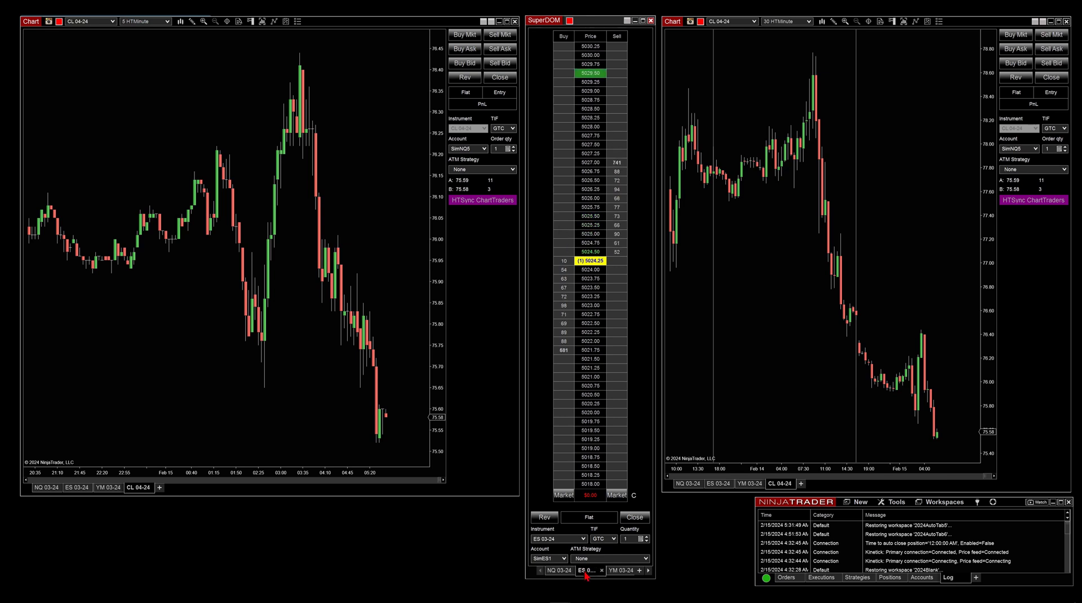
pyautogui.click(616, 571)
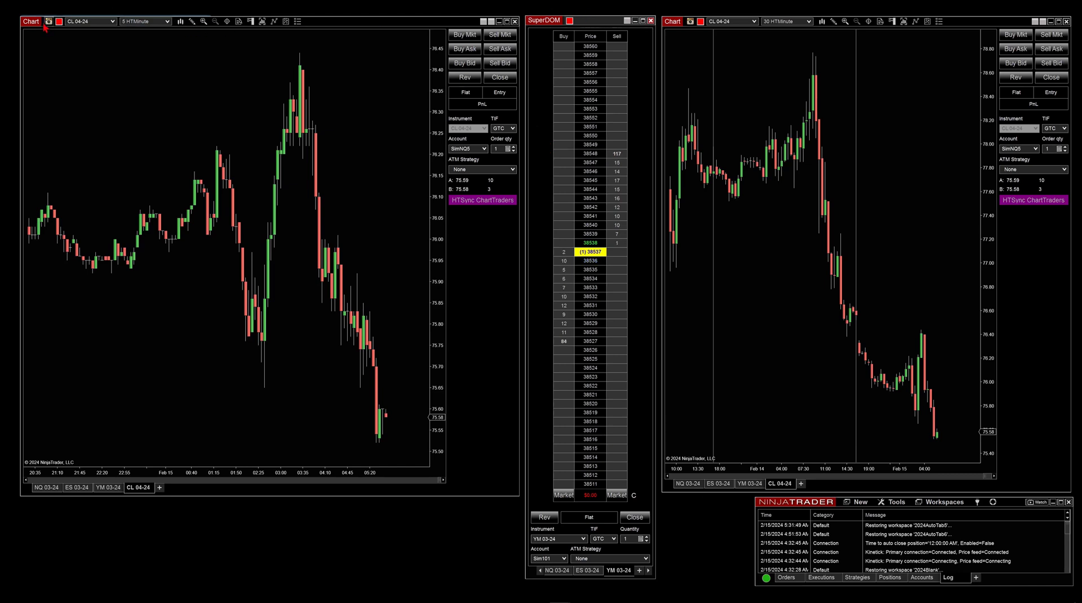
pyautogui.click(685, 484)
pyautogui.click(715, 484)
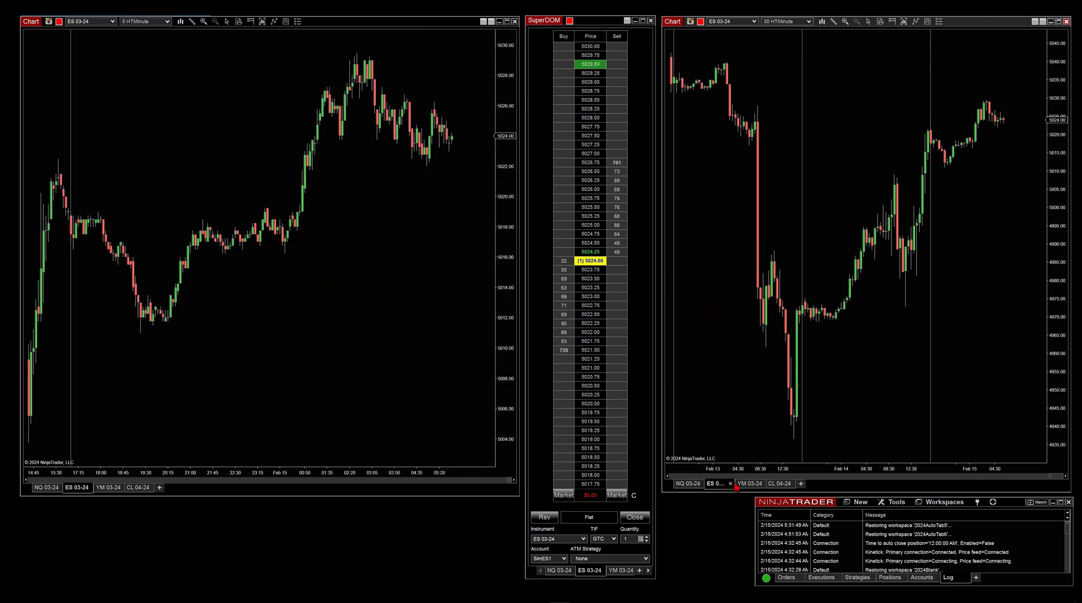
# Put the linked windows on CL 04-24 and keep Sim100 as the SuperDOM account
pyautogui.click(778, 484)
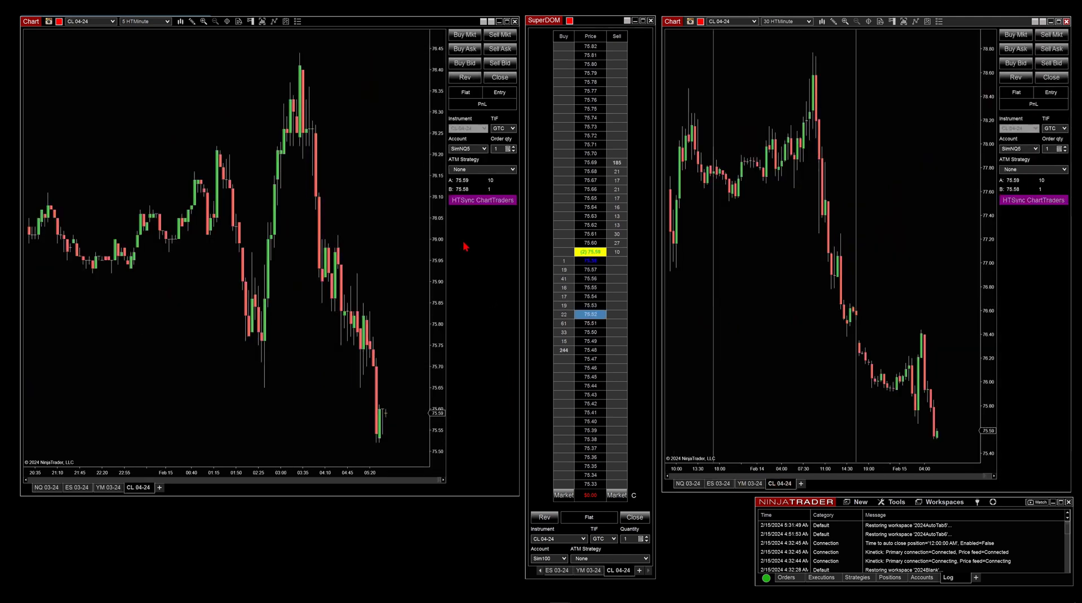
pyautogui.click(554, 559)
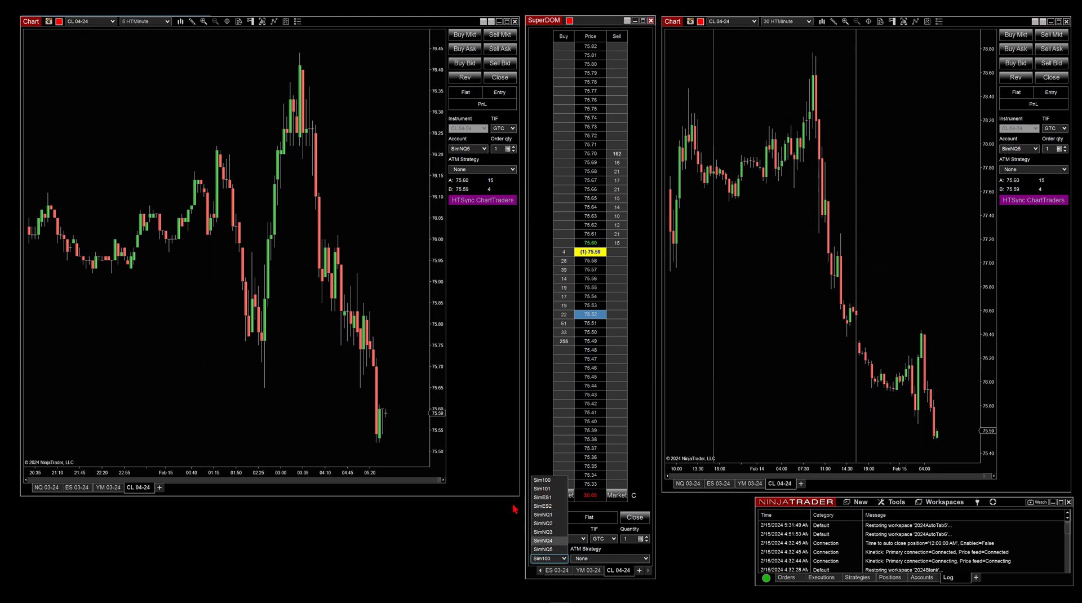
pyautogui.click(538, 482)
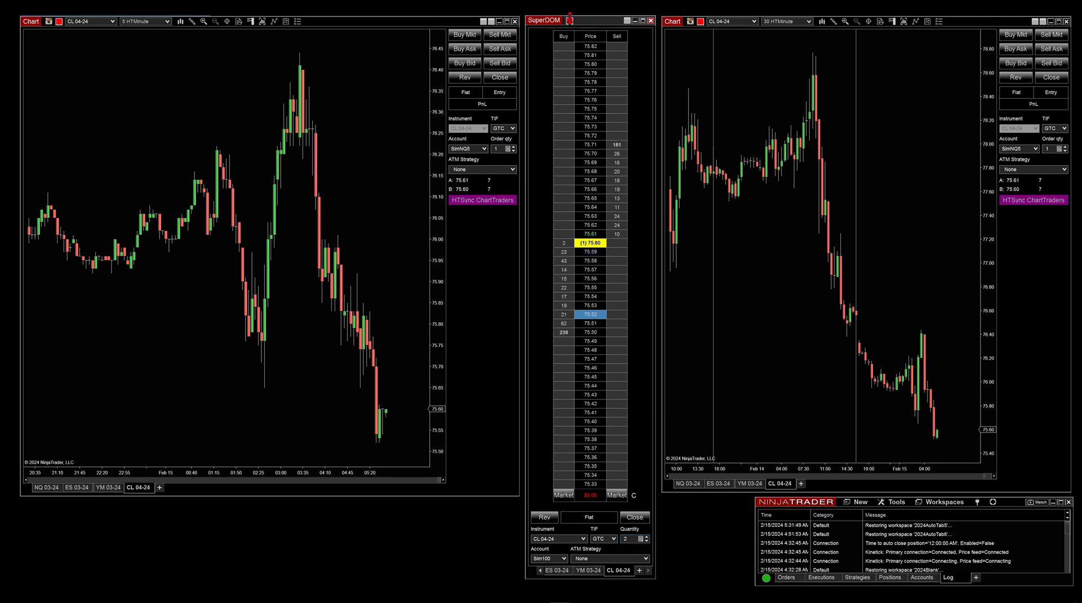
pyautogui.click(571, 21)
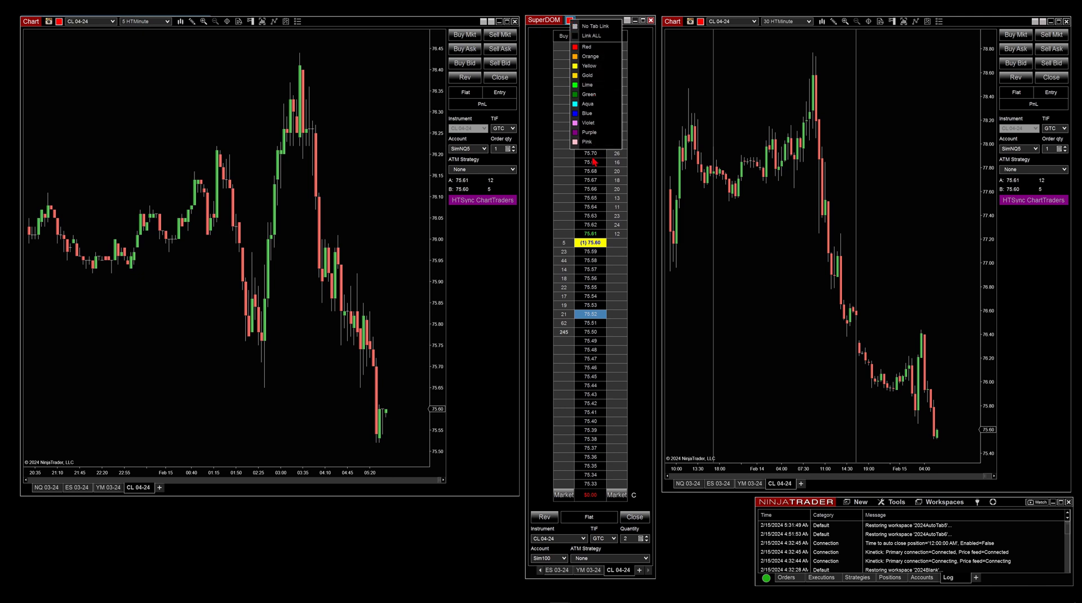
pyautogui.click(540, 11)
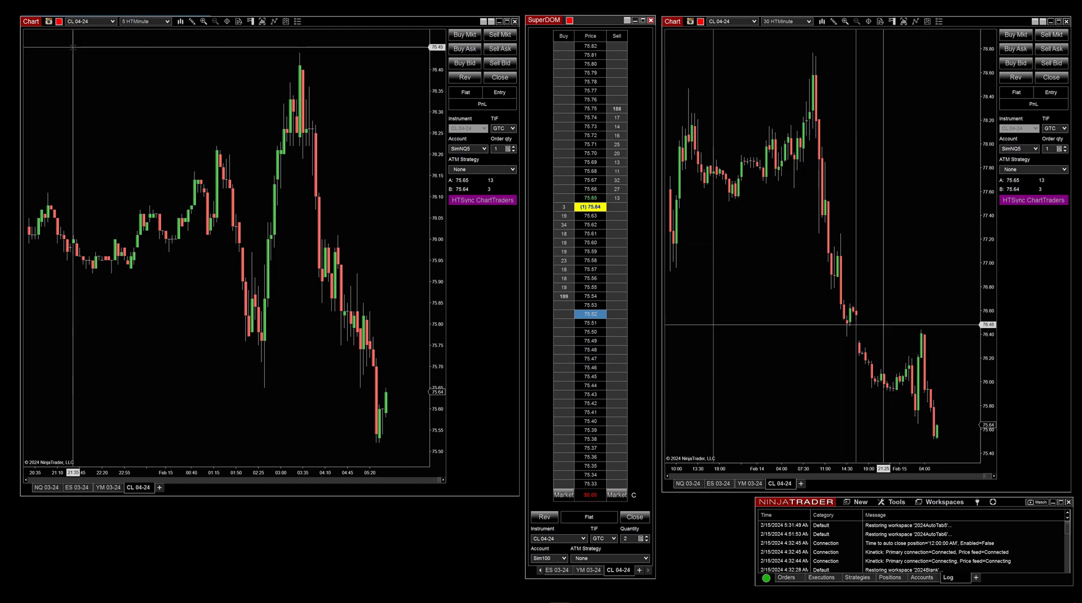
# Sync the chart traders to the SuperDOM's account and quantity, then switch the SuperDOM to SimNQ1
pyautogui.click(585, 540)
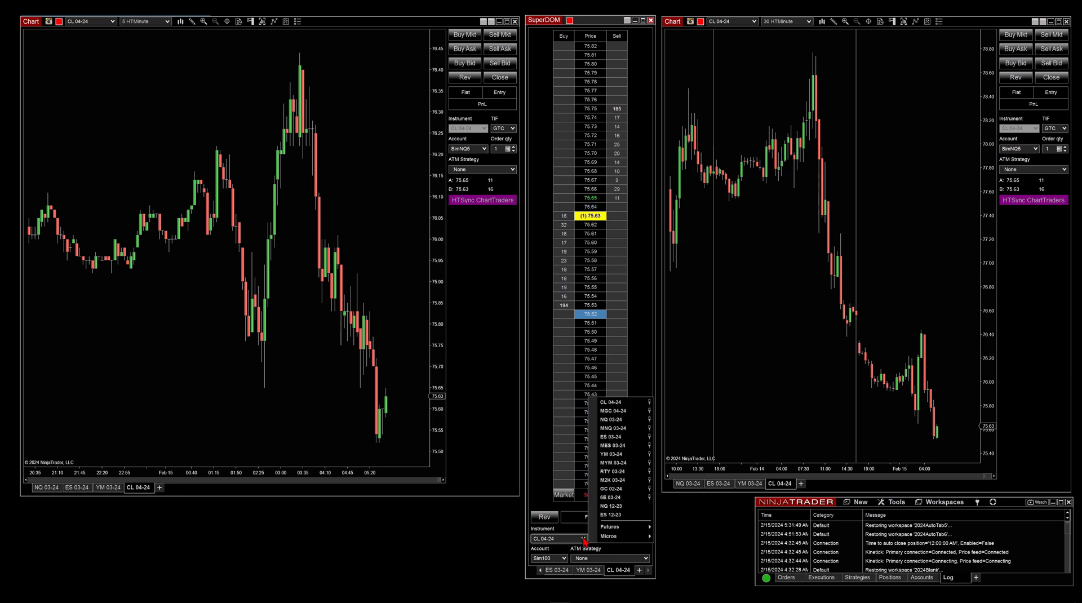
pyautogui.click(556, 540)
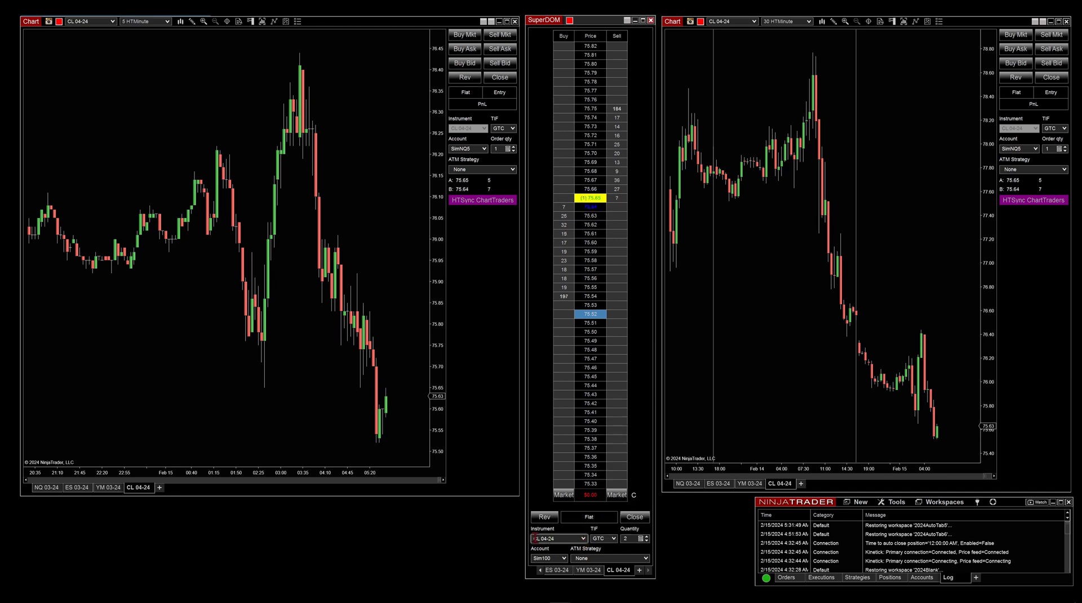
pyautogui.click(570, 20)
pyautogui.click(564, 558)
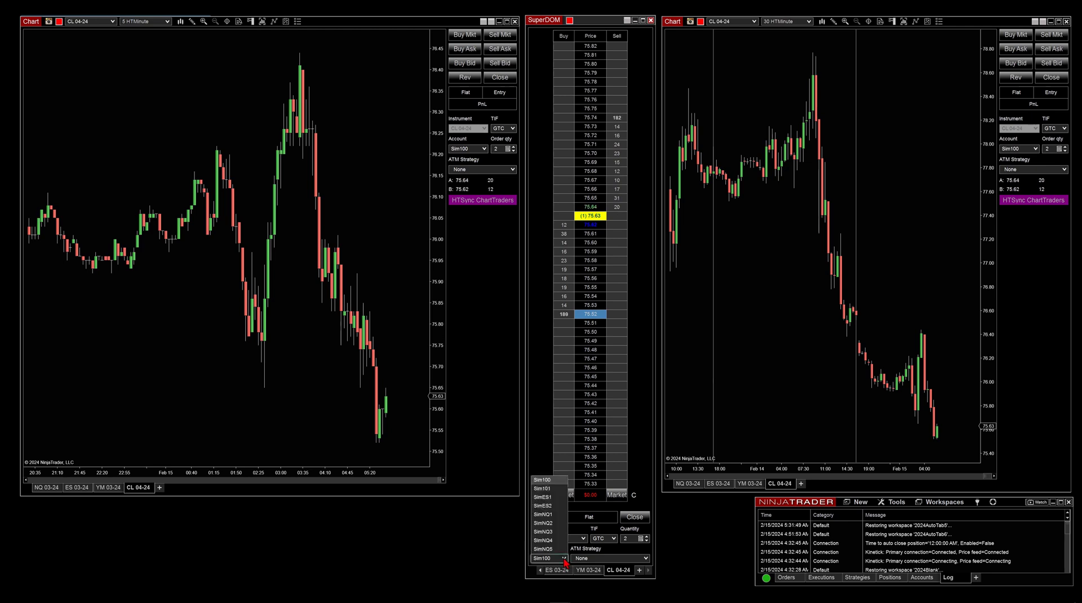
pyautogui.click(550, 515)
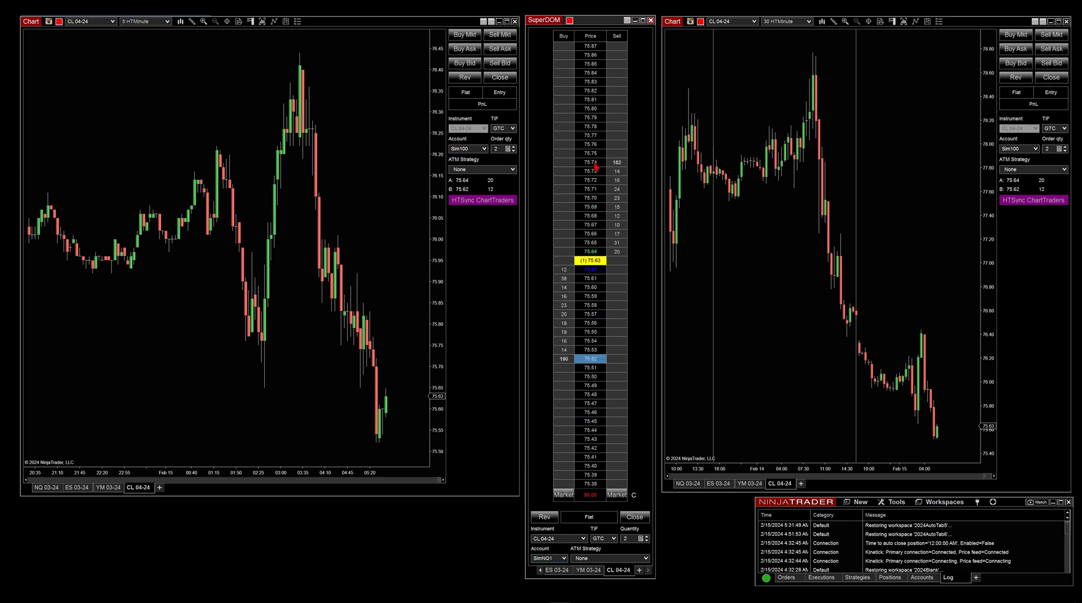
# Assign Sim100 to the SuperDOM's NQ 03-24 instrument, then return the SuperDOM to CL 04-24
pyautogui.rightClick(570, 22)
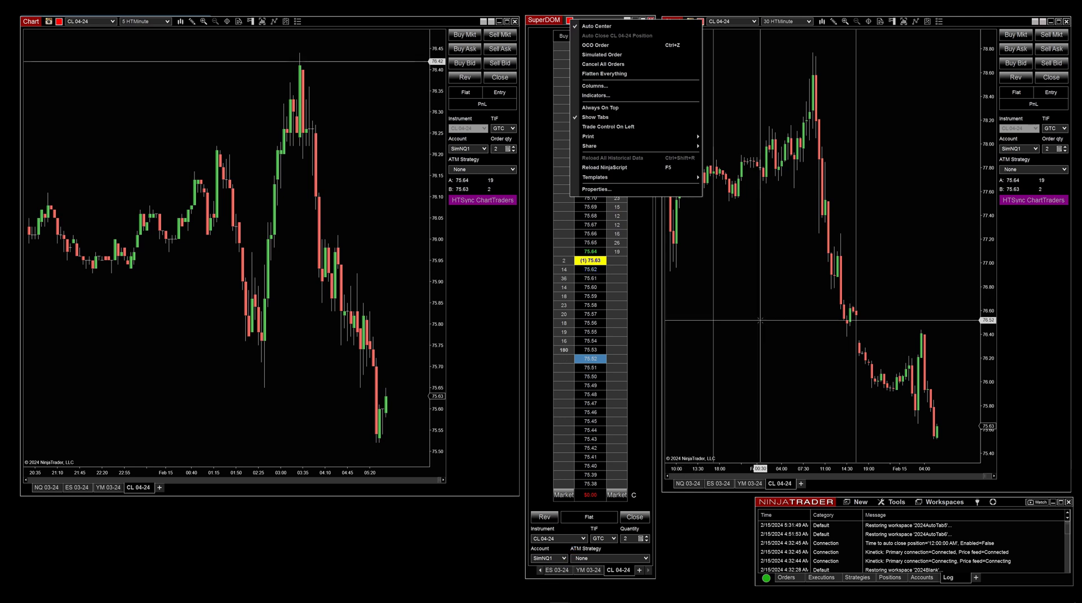
pyautogui.click(599, 342)
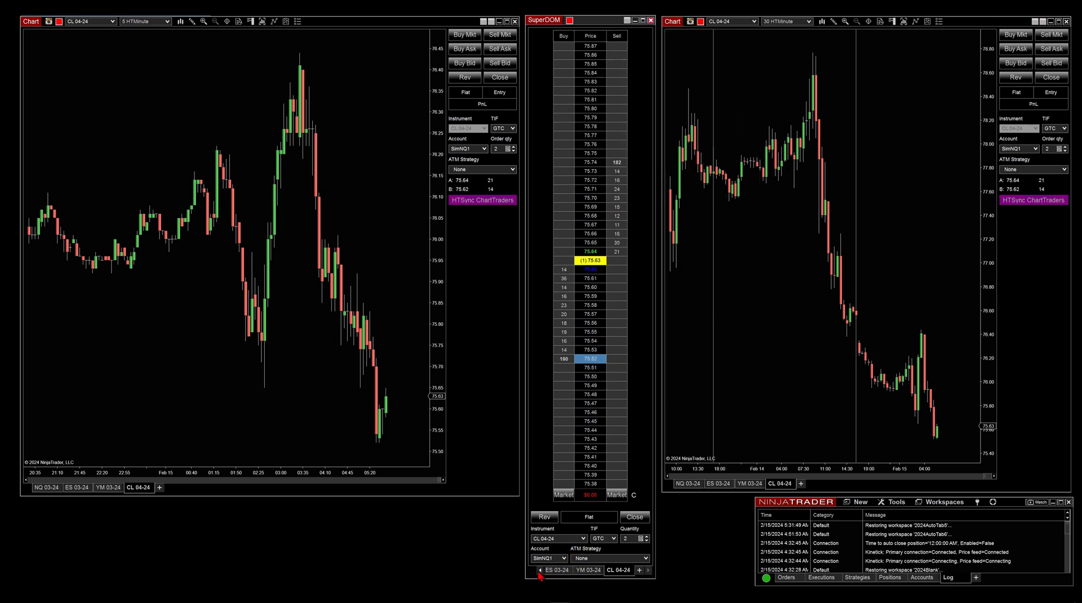
pyautogui.click(556, 571)
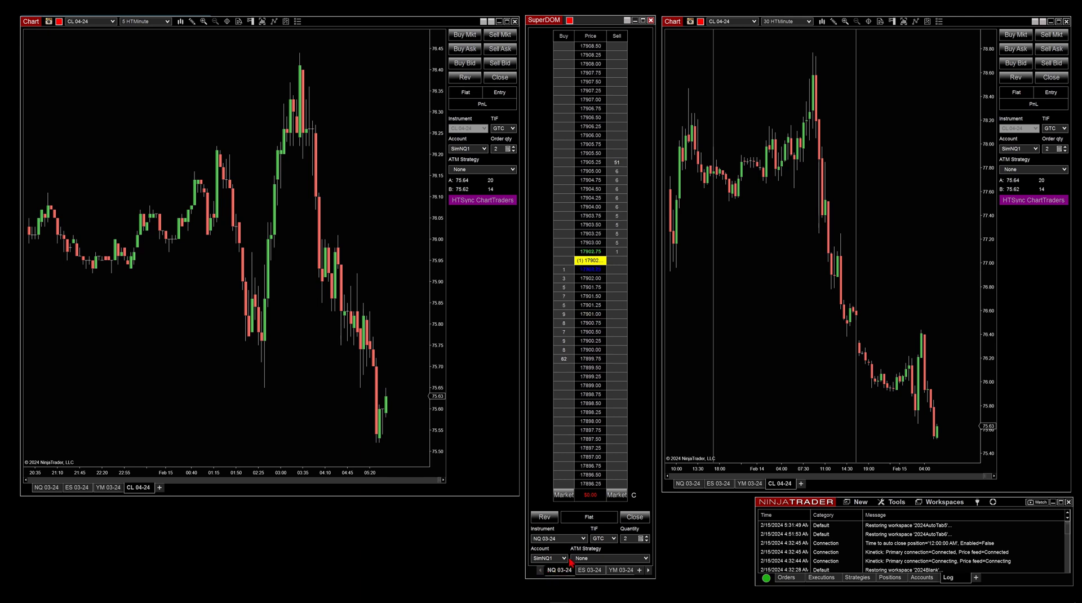
pyautogui.click(565, 558)
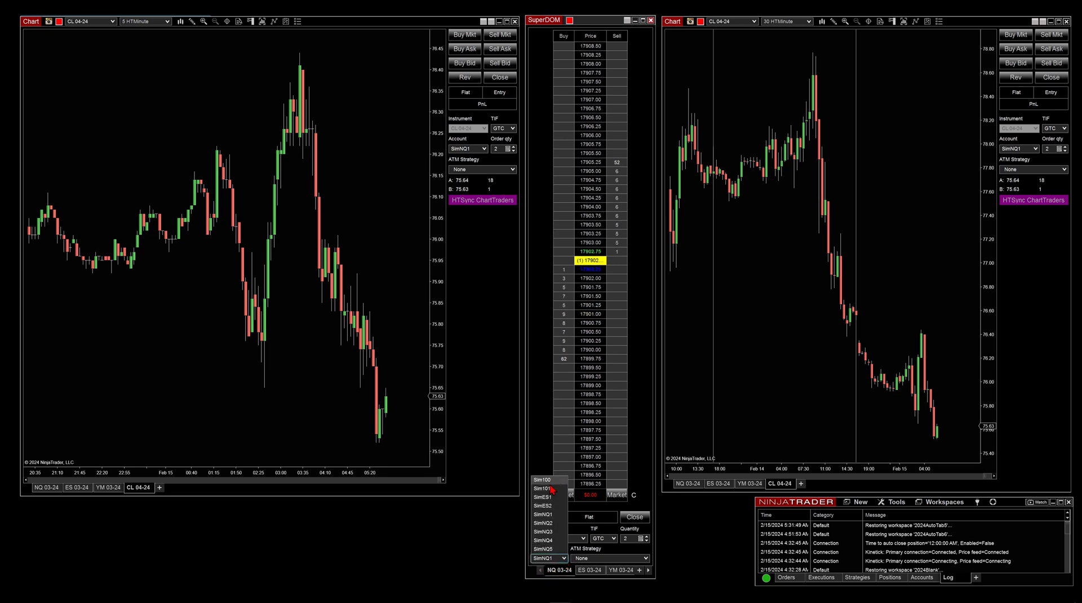
pyautogui.click(553, 487)
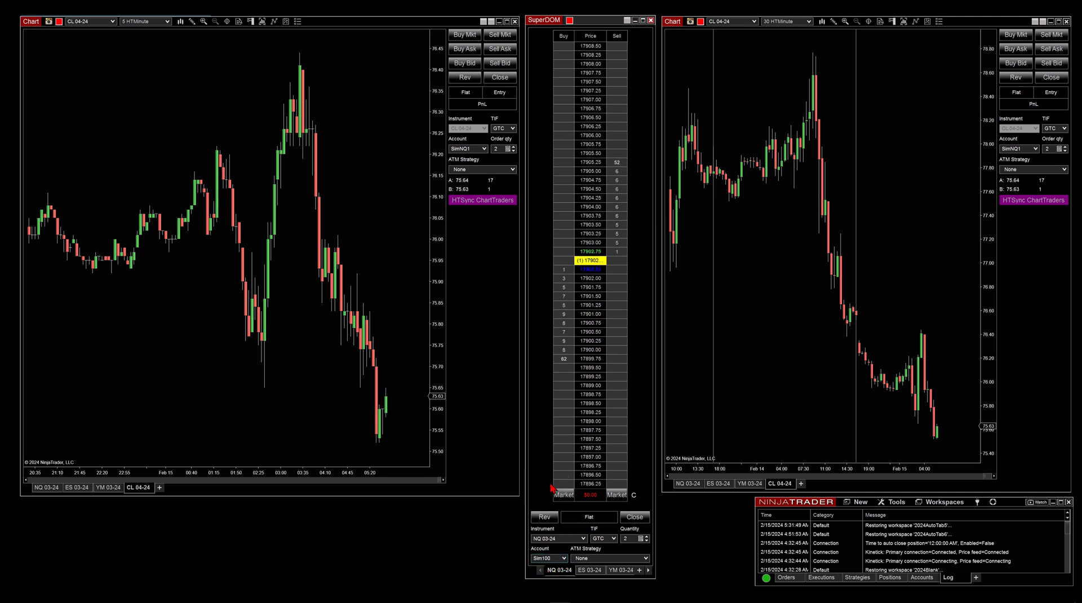
pyautogui.rightClick(569, 16)
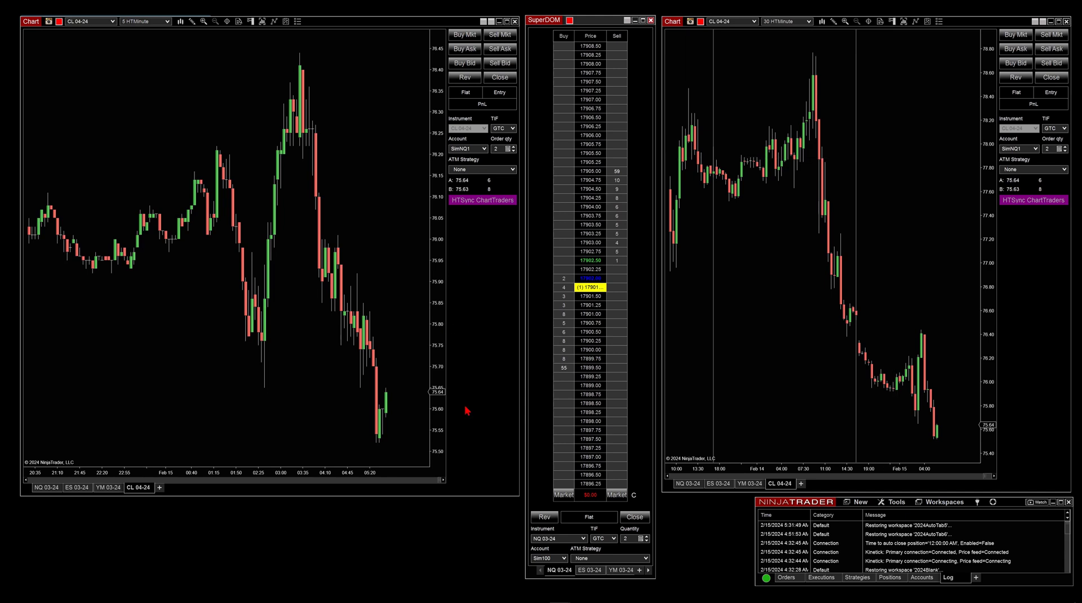
pyautogui.click(649, 570)
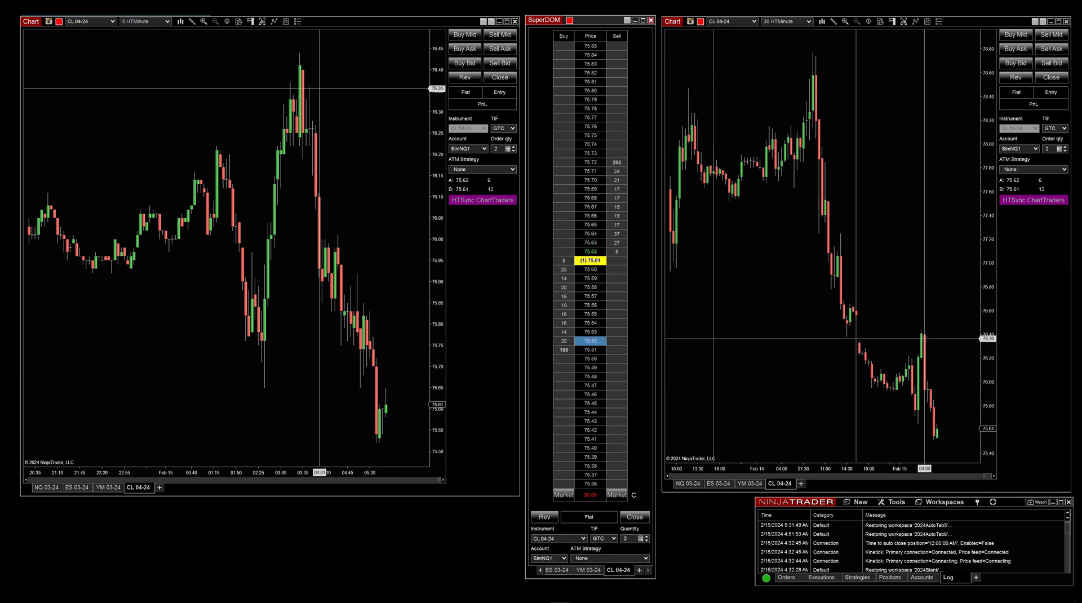
pyautogui.click(58, 21)
pyautogui.moveTo(79, 172)
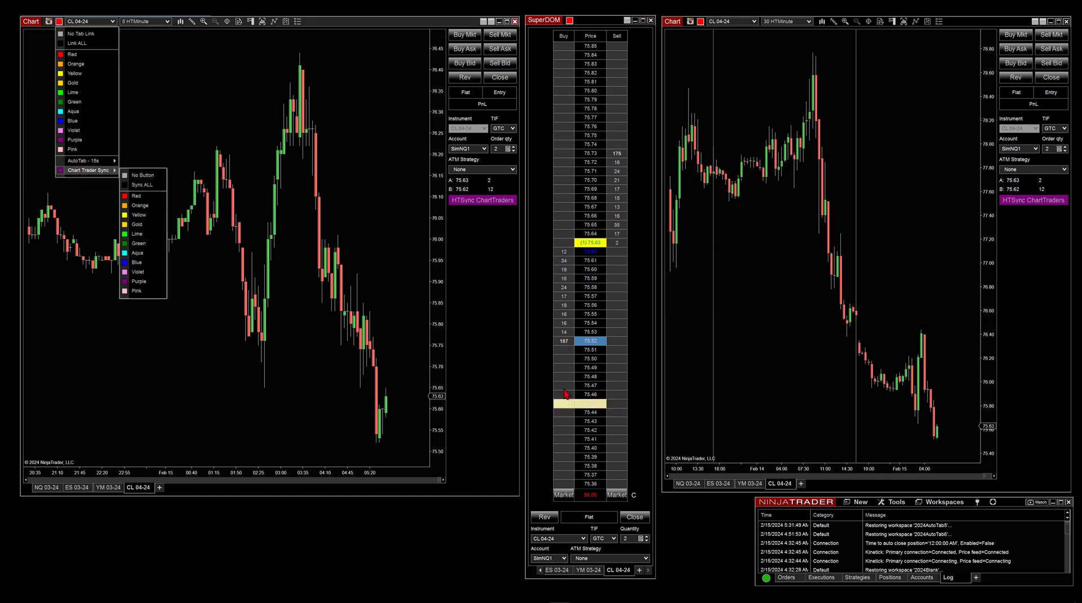
pyautogui.click(599, 192)
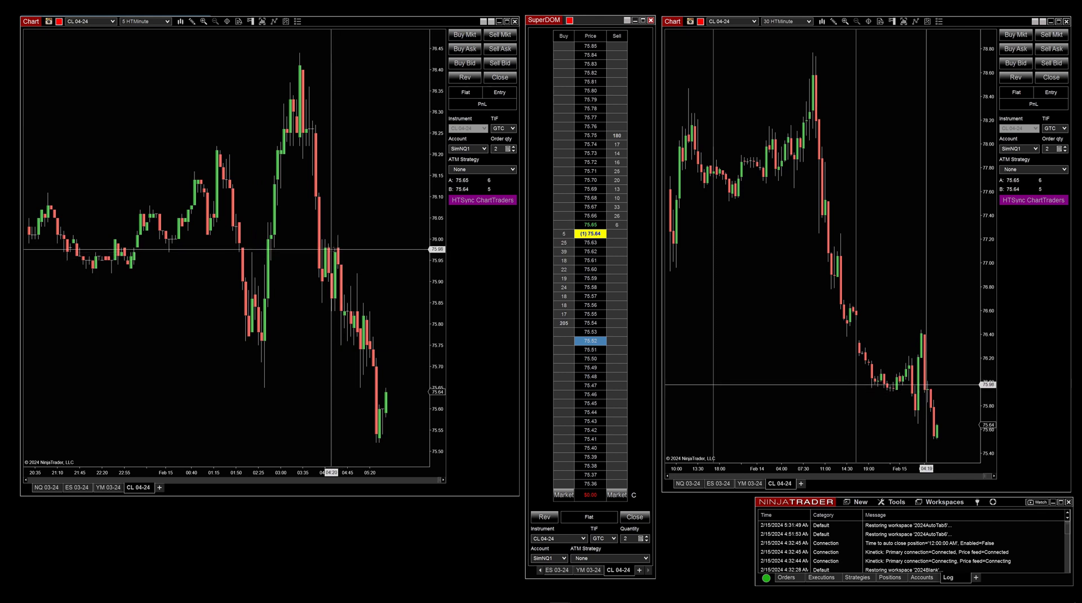
pyautogui.click(58, 21)
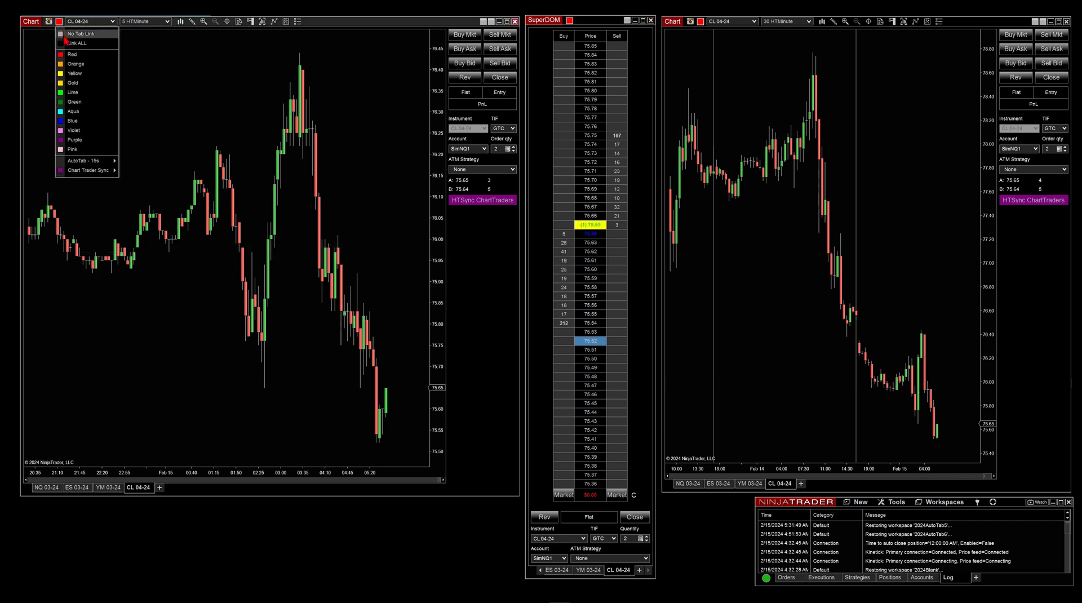
pyautogui.moveTo(95, 175)
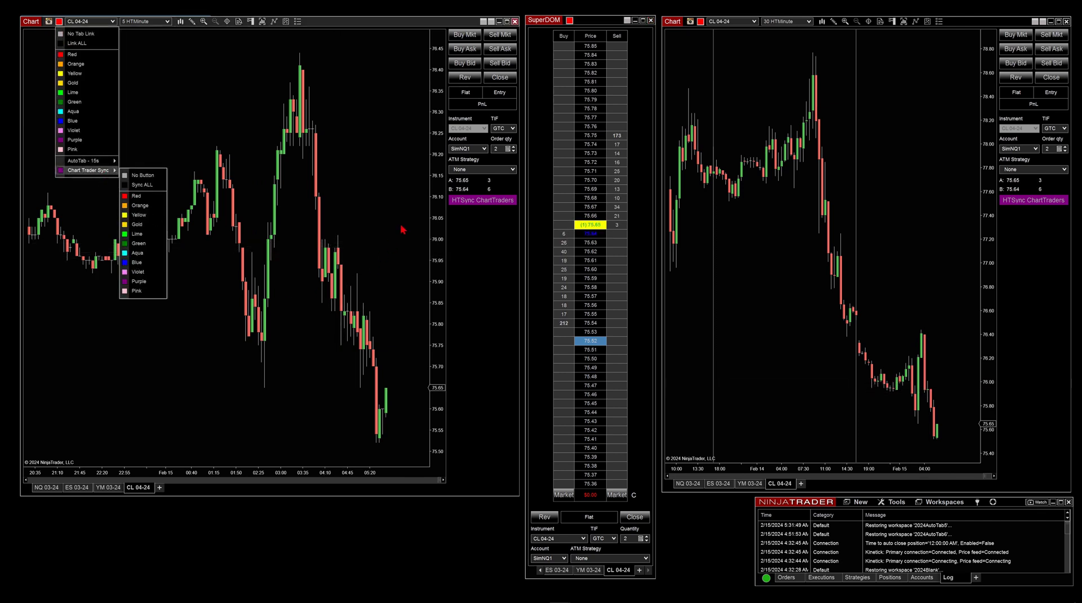
pyautogui.click(588, 307)
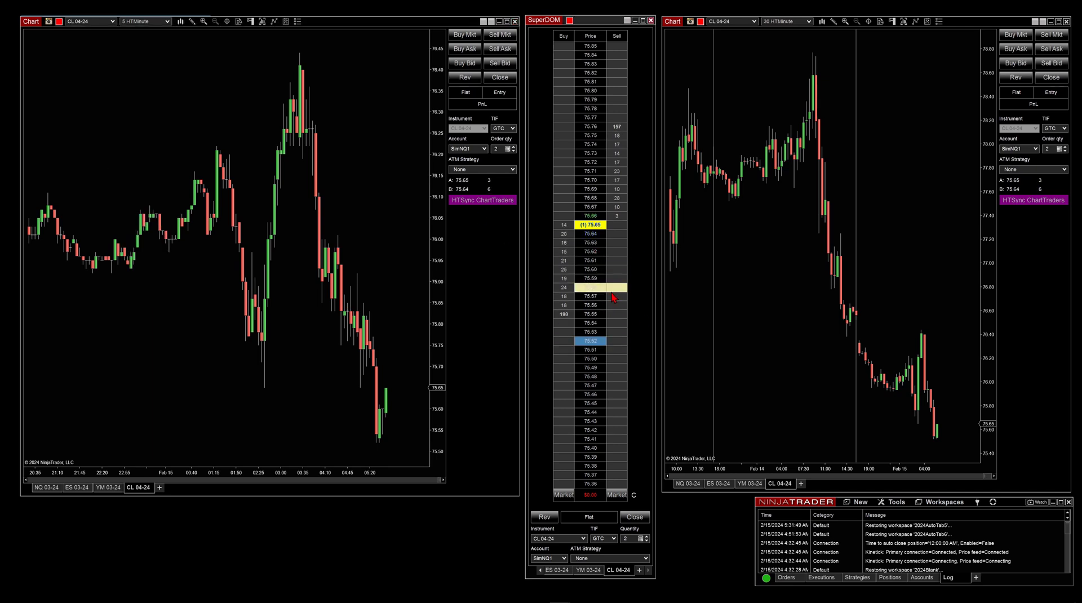